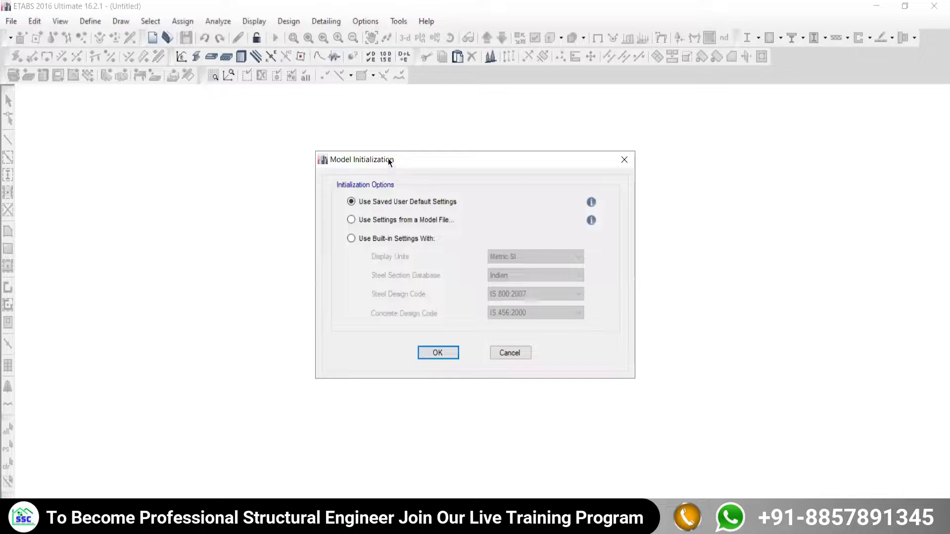
Initialize the new model with built-in settings: Metric SI units, Indian steel database, IS 800:2007 steel code and IS 456:2000 concrete code.
left_click_drag(390, 162, 378, 116)
left_click(349, 192)
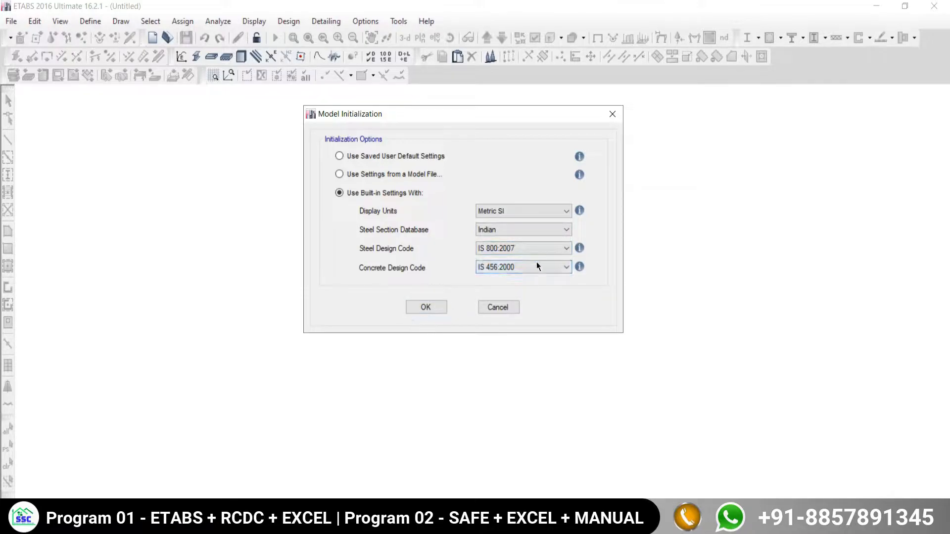
left_click(418, 307)
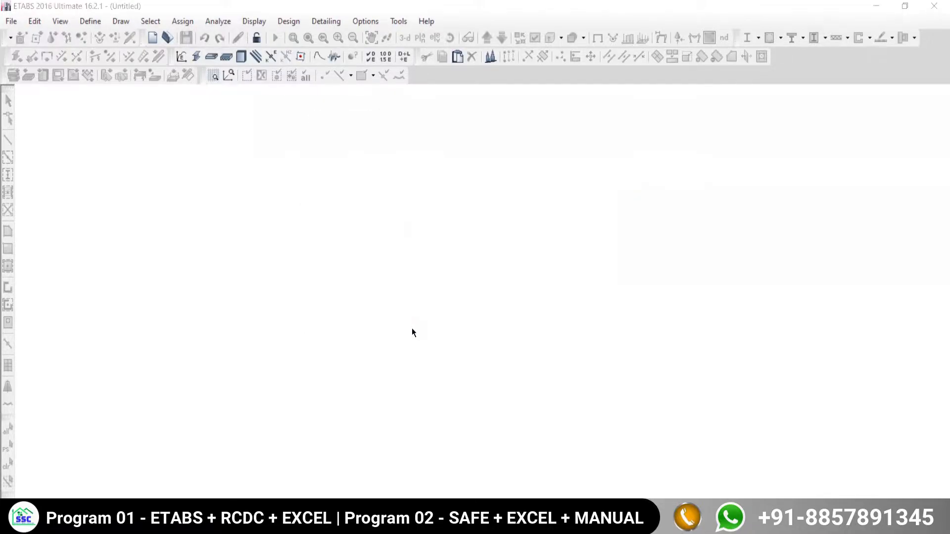
left_click(428, 196)
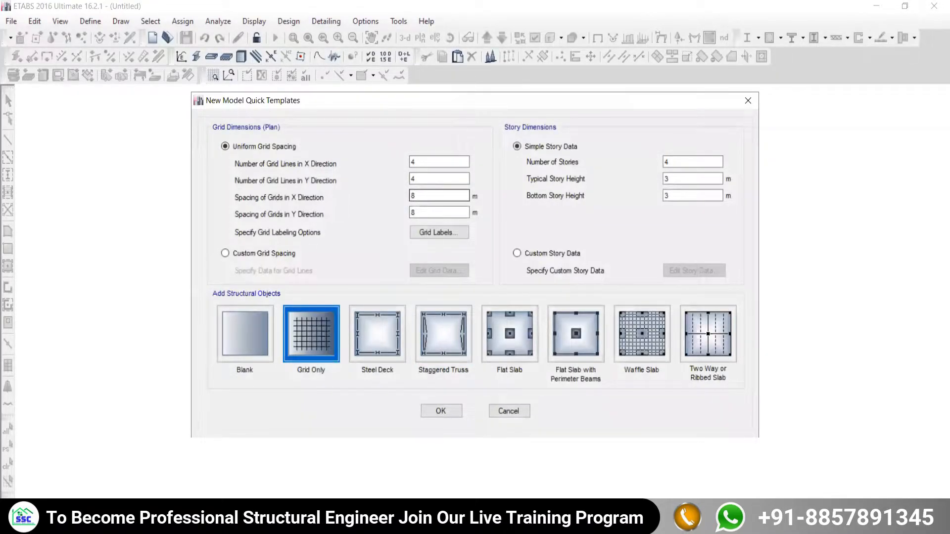
Switch to AutoCAD and examine the lettered and numbered grid lines on the 1st, 2nd, 3rd typical floor plan.
key("alt+Tab")
middle_click_drag(337, 249, 392, 201)
middle_click_drag(349, 316, 283, 436)
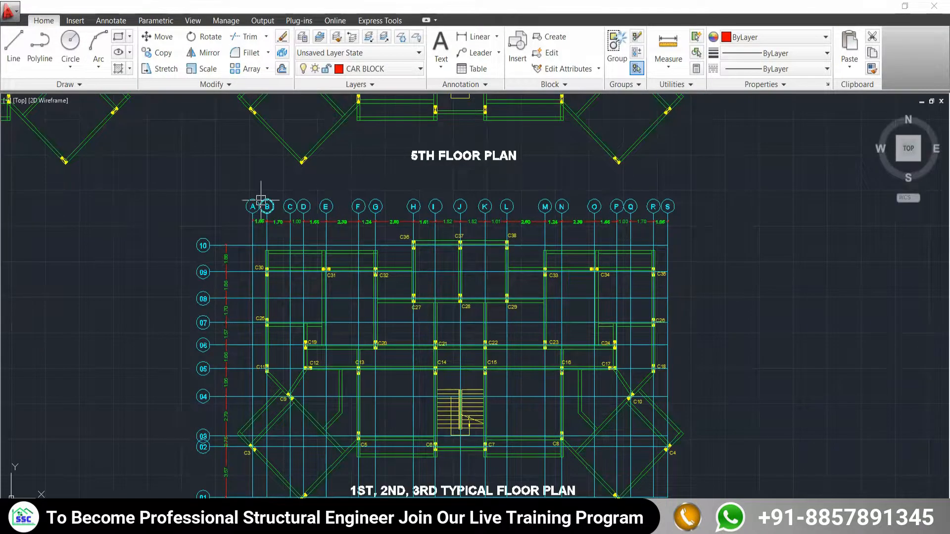
scroll(261, 201, "up", 3)
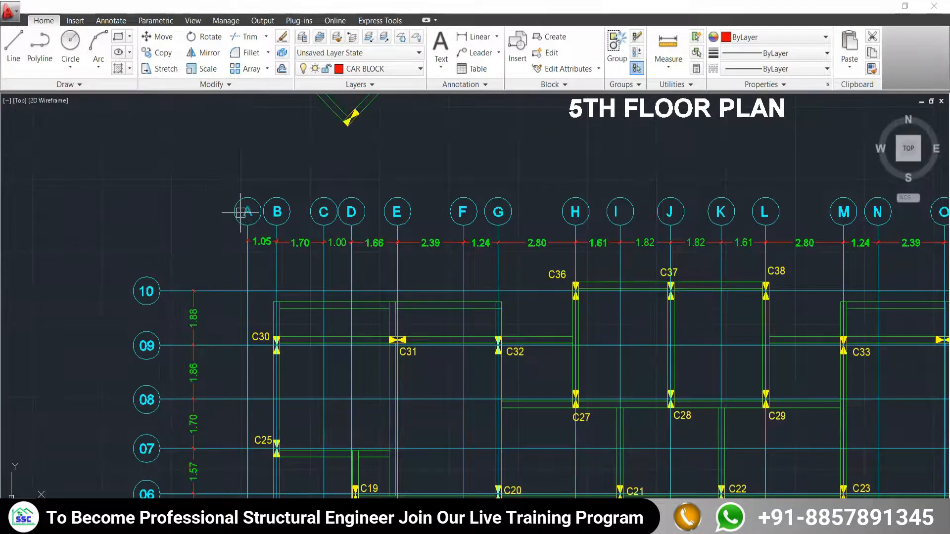
scroll(352, 218, "down", 6)
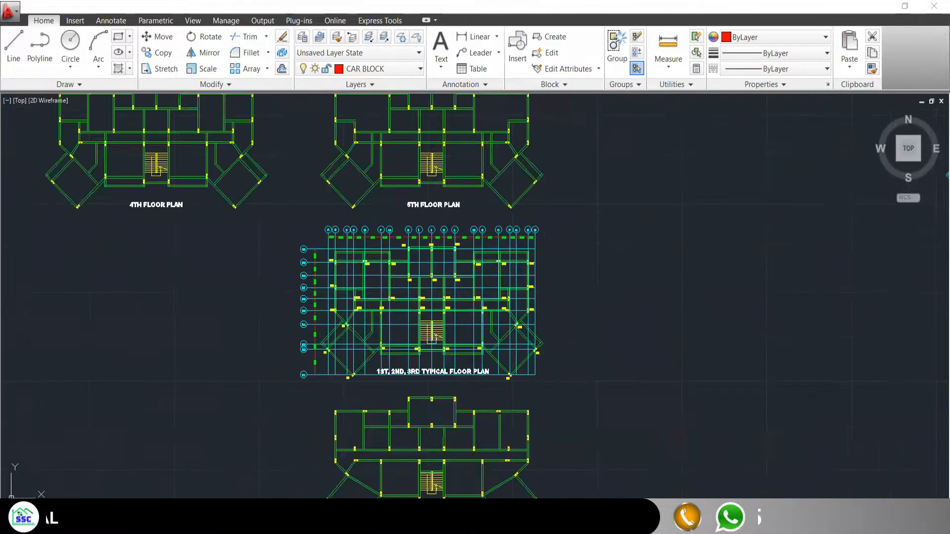
scroll(333, 384, "up", 4)
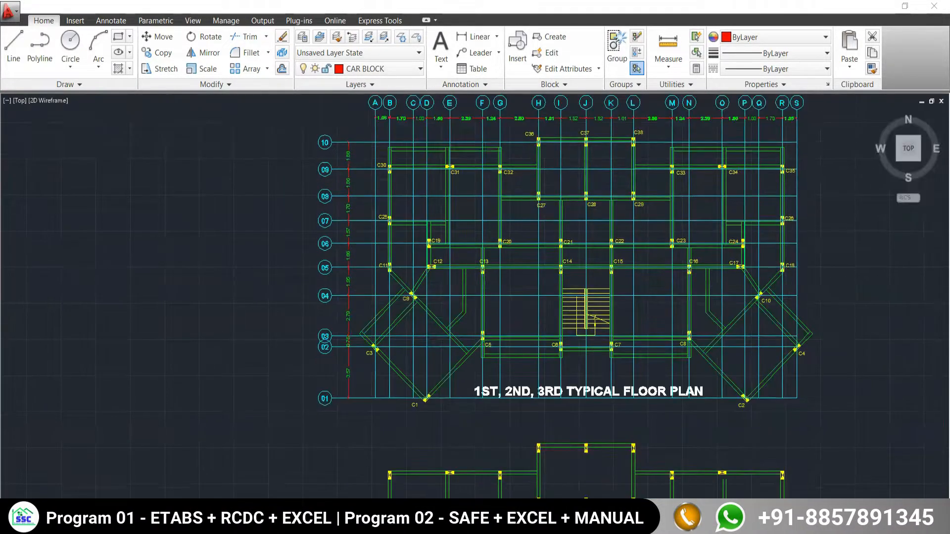
middle_click_drag(340, 370, 340, 439)
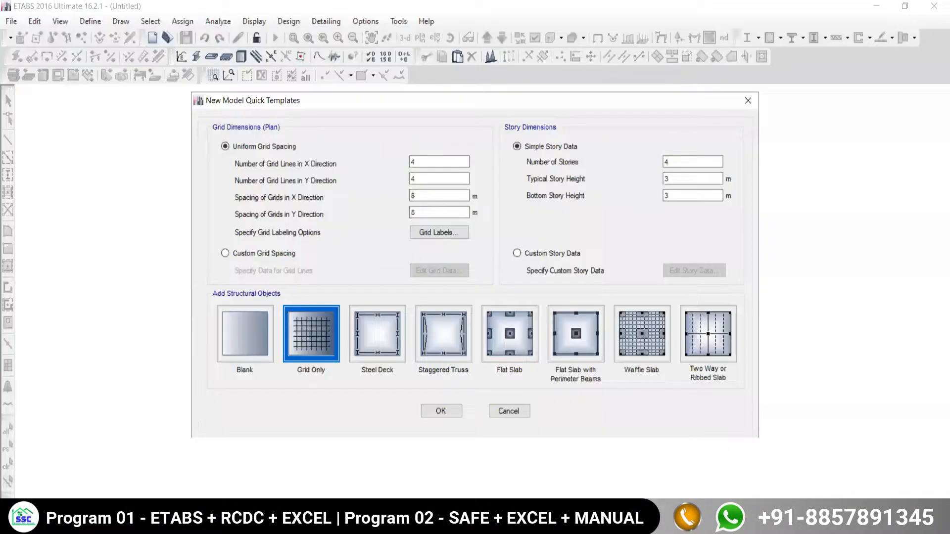
Set the ETABS grid to 19 lines in the X direction and 10 in the Y direction, matching the AutoCAD floor plan.
double_click(435, 158)
type("19")
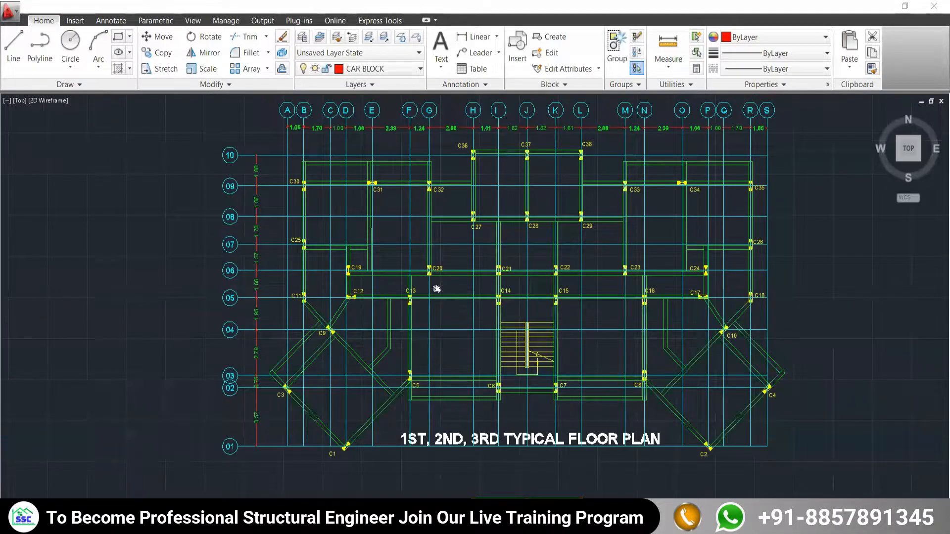
scroll(435, 202, "up", 2)
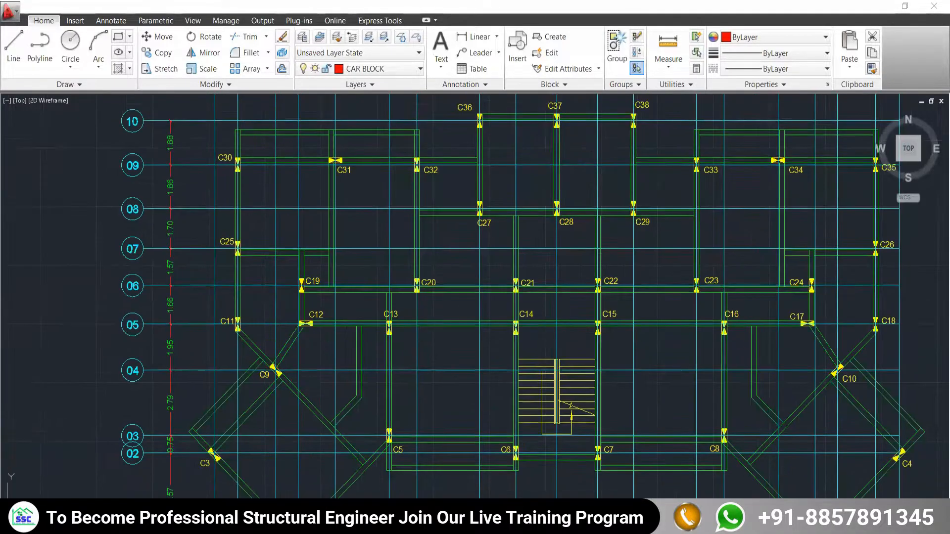
scroll(446, 288, "down", 2)
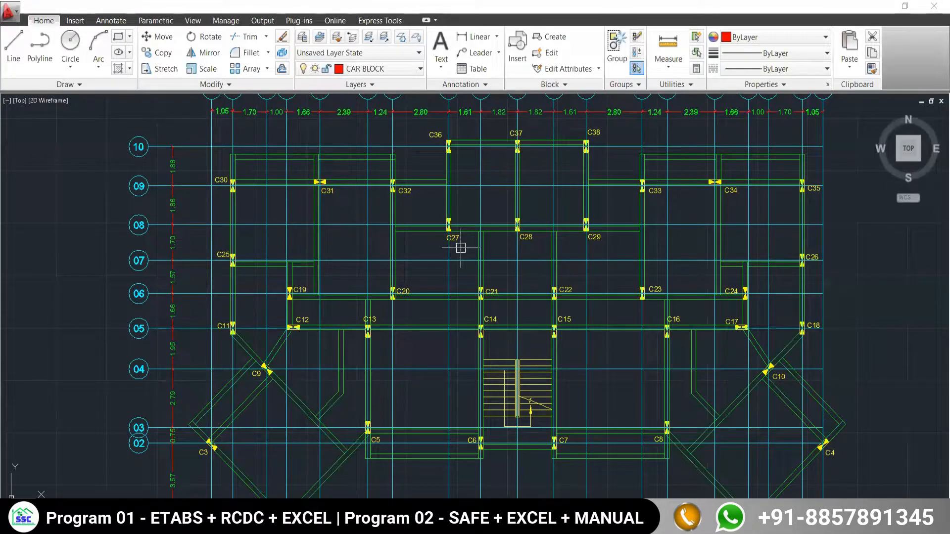
scroll(454, 271, "down", 1)
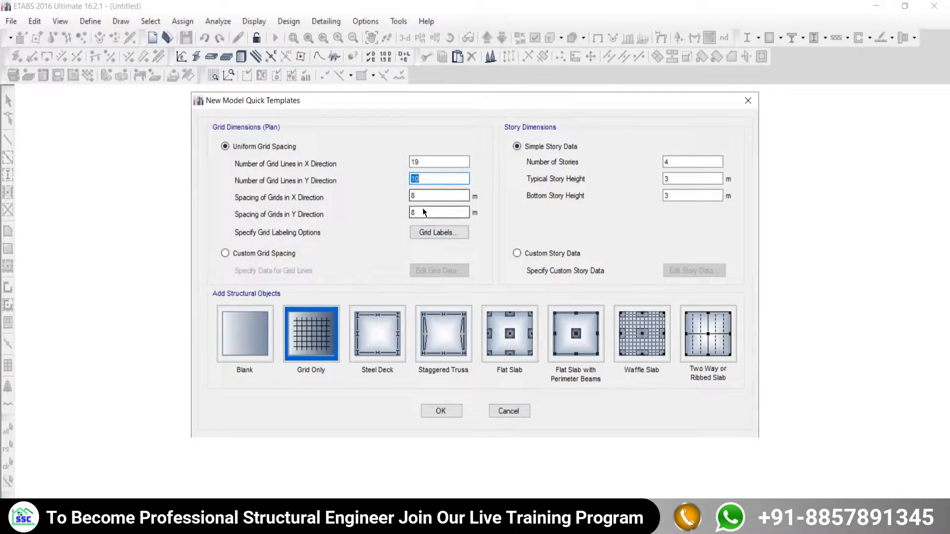
Use custom grid spacing and show the rectangular grid data as spacing instead of ordinates.
left_click(226, 252)
left_click(429, 271)
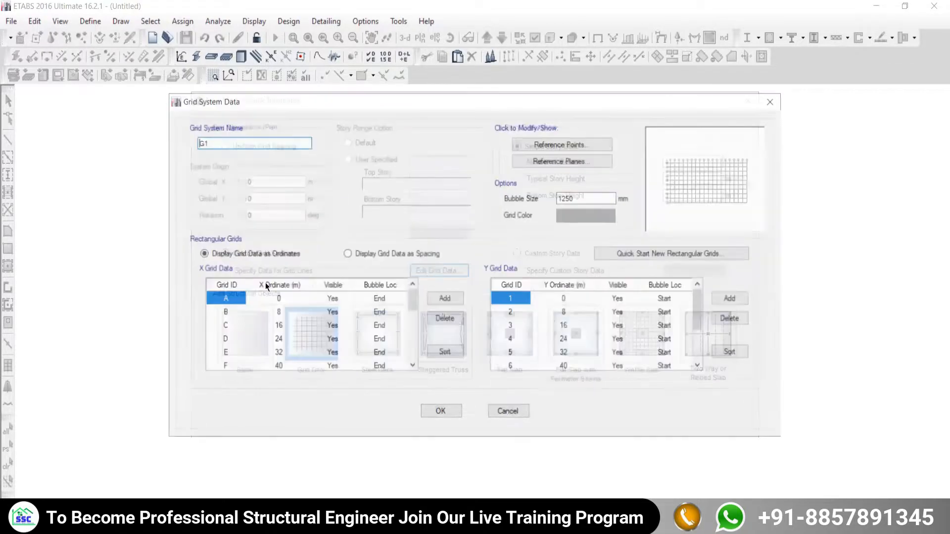
left_click(346, 254)
Set the X spacing of grid A to 1.05 m, as dimensioned between A and B on the AutoCAD floor plan.
left_click(272, 299)
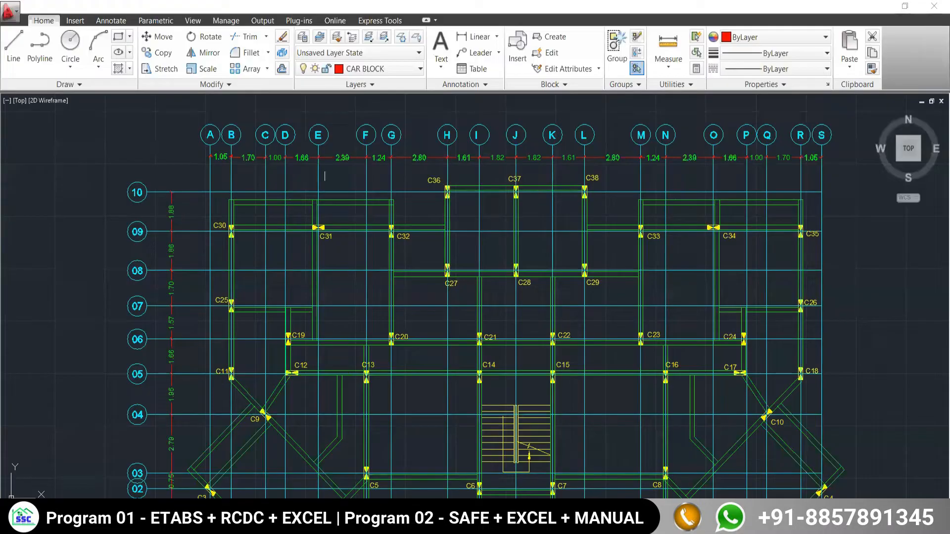
scroll(328, 170, "up", 3)
scroll(194, 266, "up", 3)
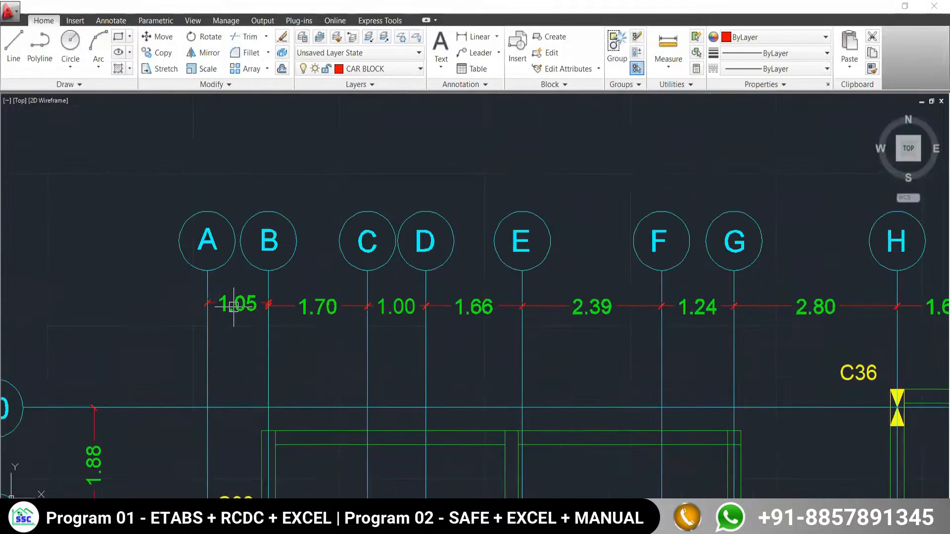
scroll(226, 328, "up", 5)
scroll(316, 357, "down", 4)
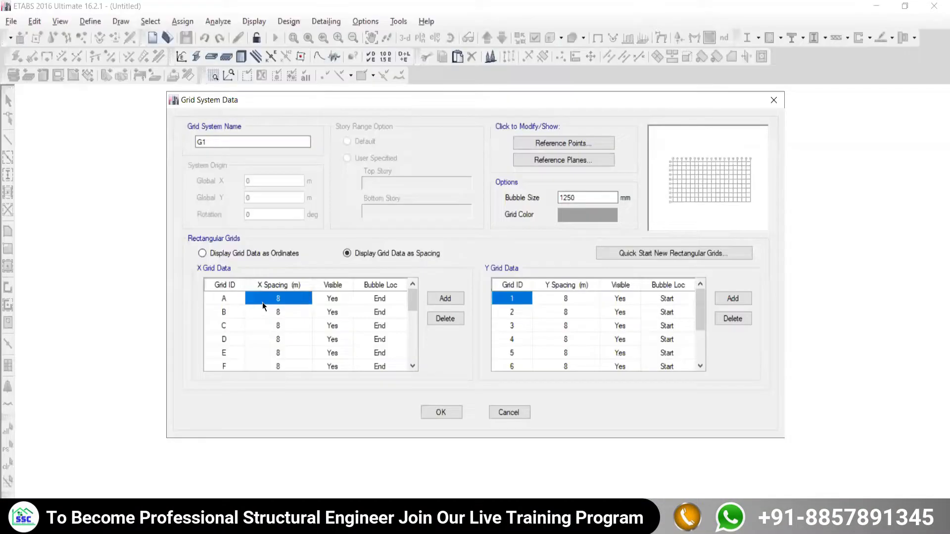
type("1.05")
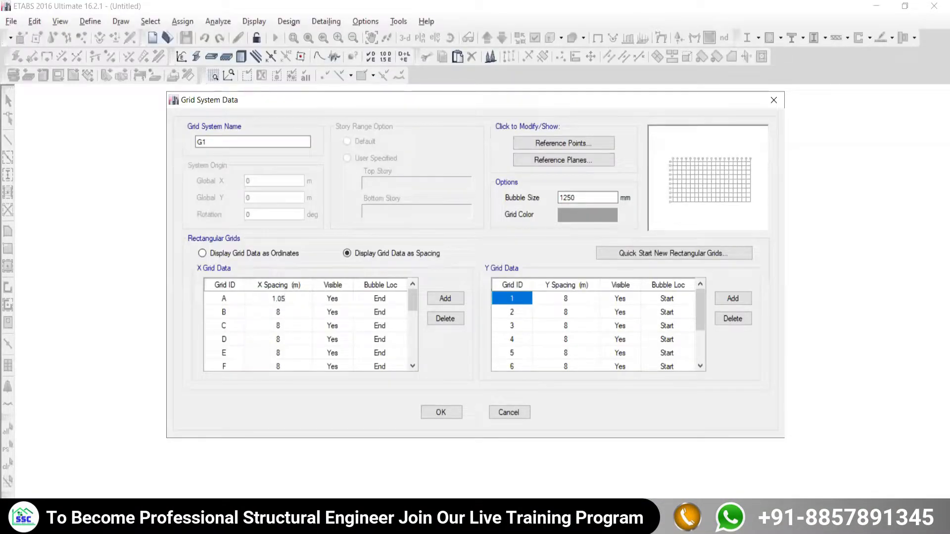
key("Return")
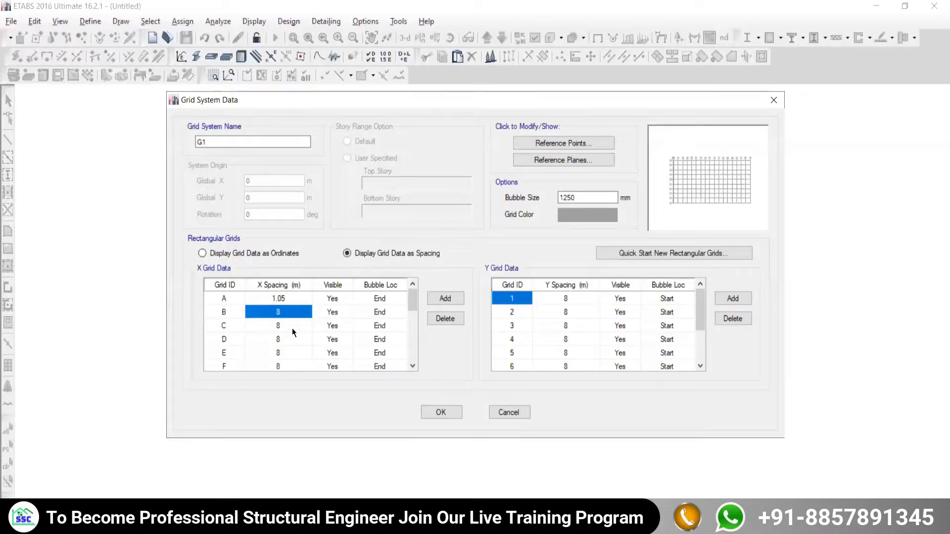
Set the X spacings of grids B, C and D to 1.7, 1 and 1.66 m.
type("1.7")
key("Return")
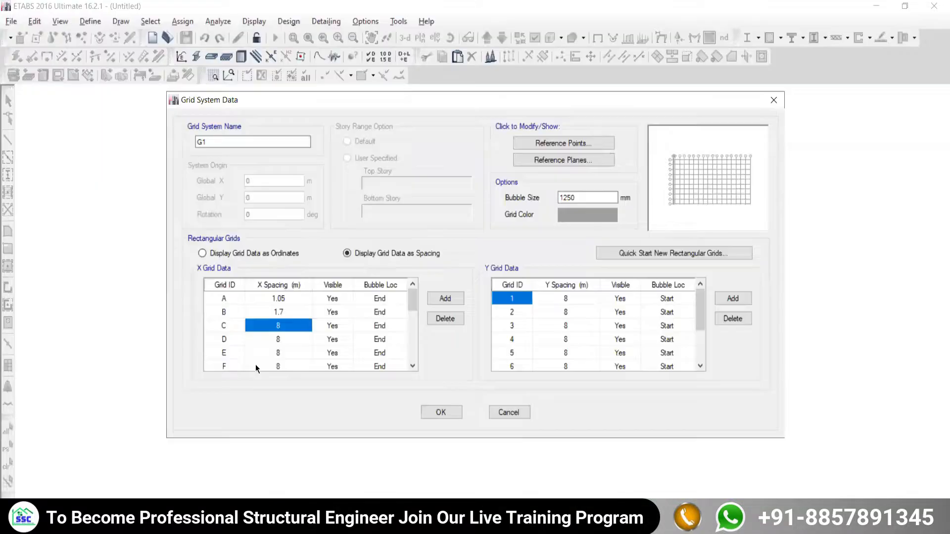
type("1")
key("Return")
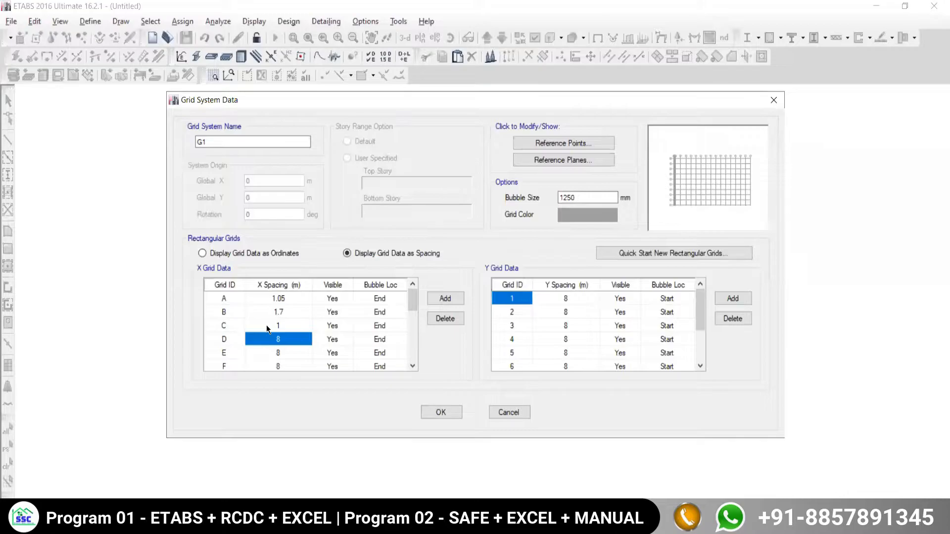
type("1.66")
key("Return")
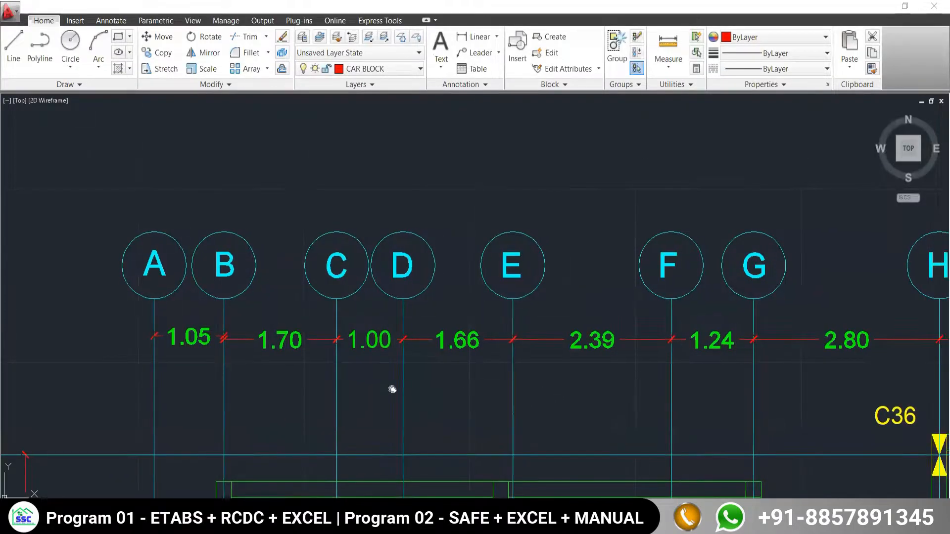
Set the X spacings of grids E, F and G to 2.39, 1.24 and 2.8 m, following the dimensions on the AutoCAD plan.
middle_click_drag(392, 389, 243, 372)
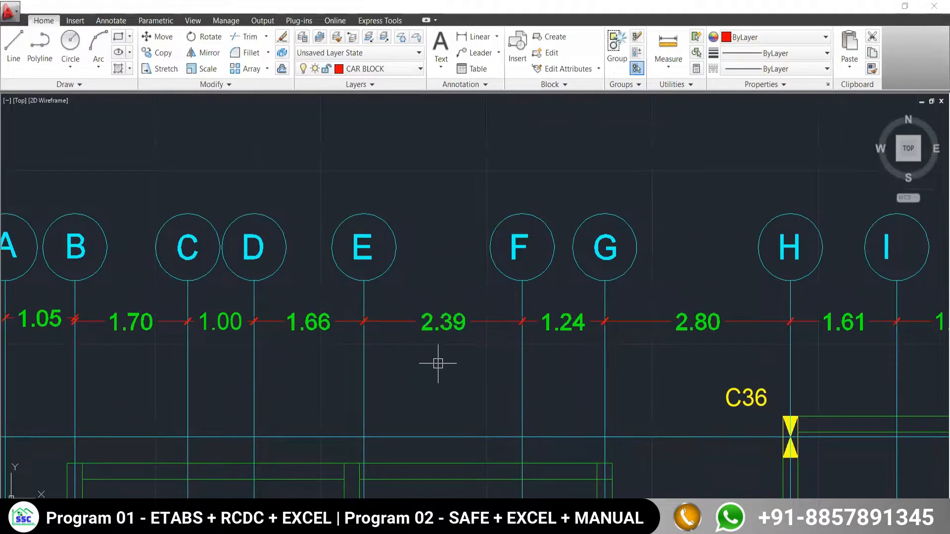
type("2.39")
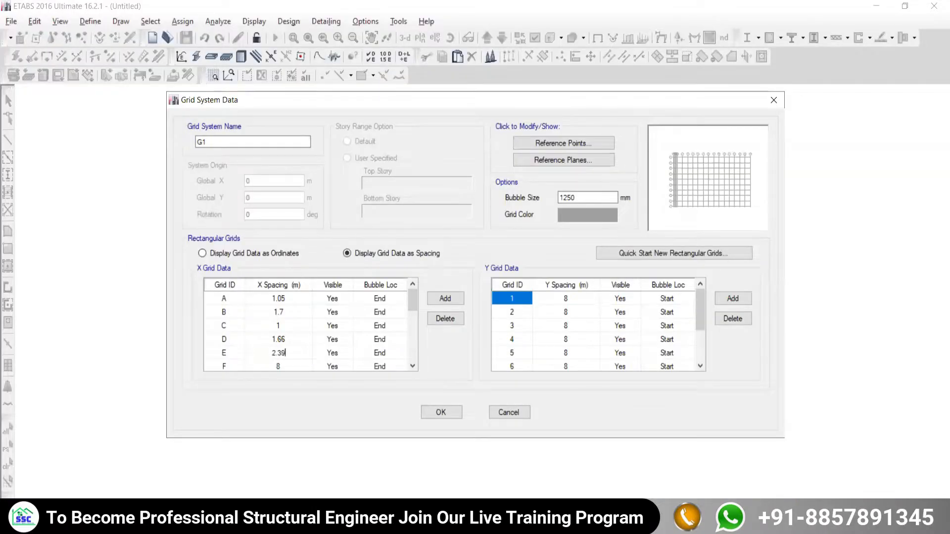
key("Return")
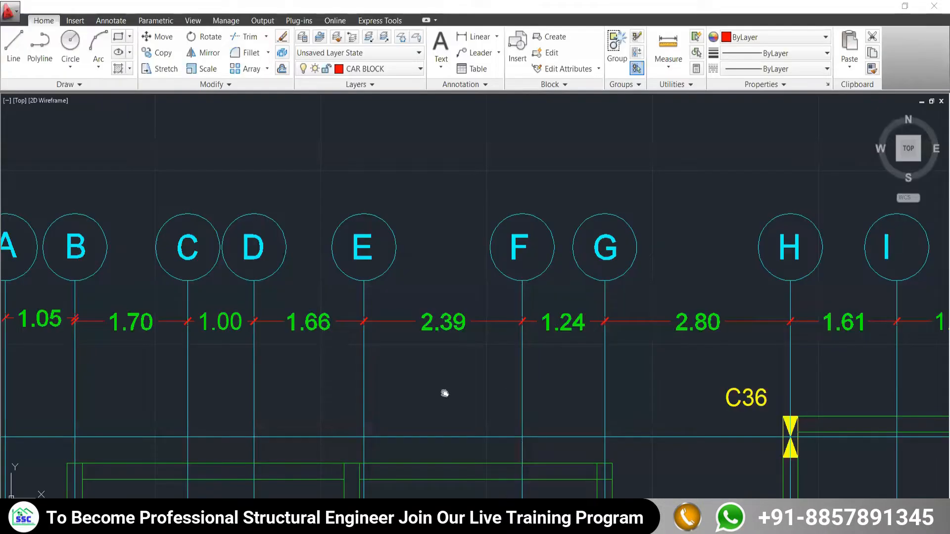
middle_click_drag(571, 379, 492, 387)
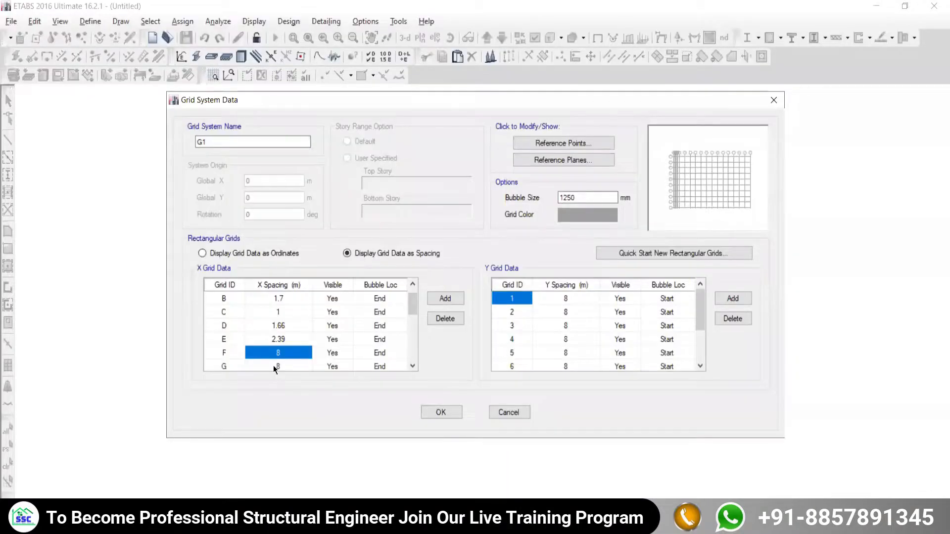
type("1.24")
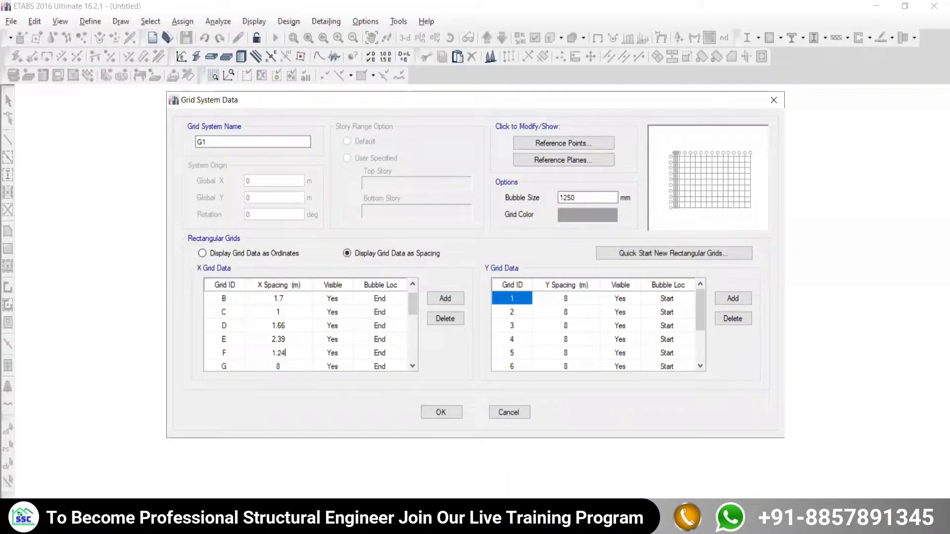
key("Return")
type("2.8")
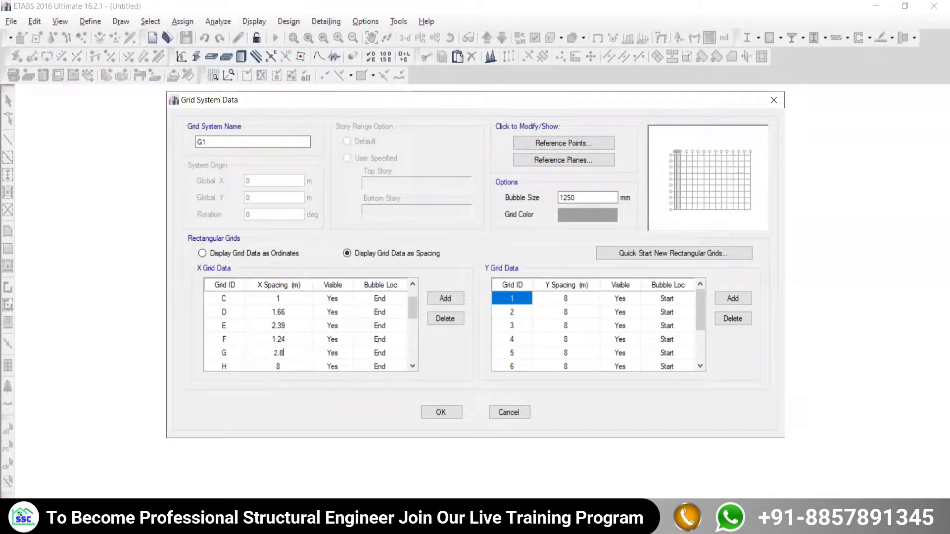
key("Return")
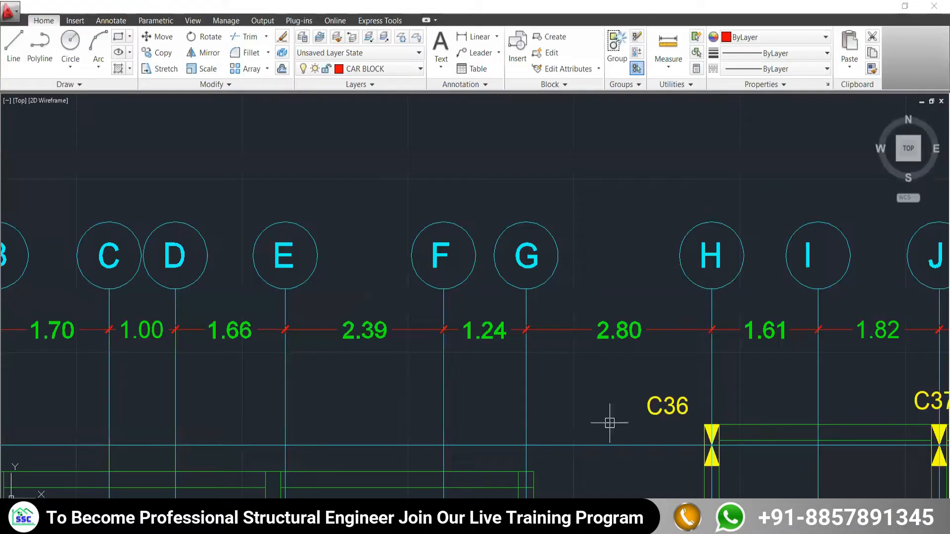
Read the next grid dimensions on the AutoCAD plan and set the X spacings of grids H and I to 1.61 and 1.82 m.
middle_click_drag(610, 424, 350, 394)
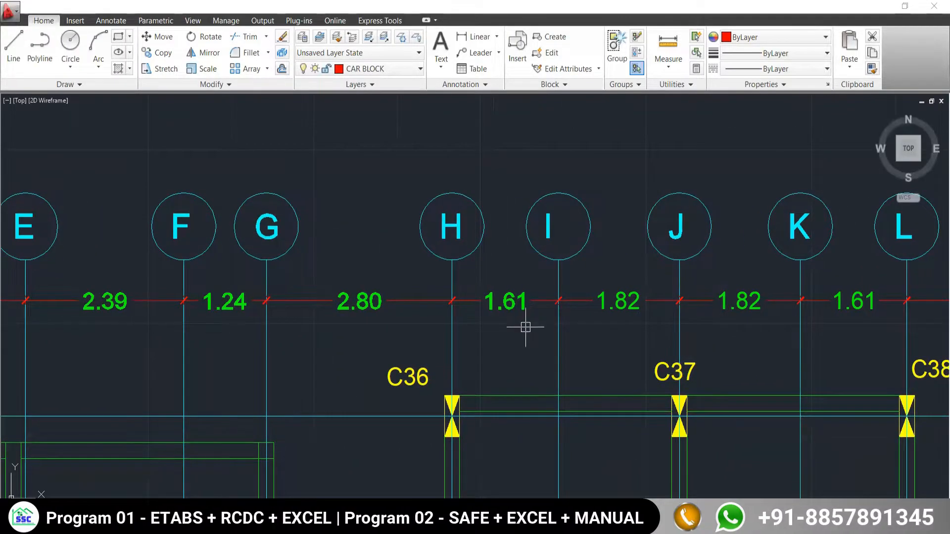
key("alt+Tab")
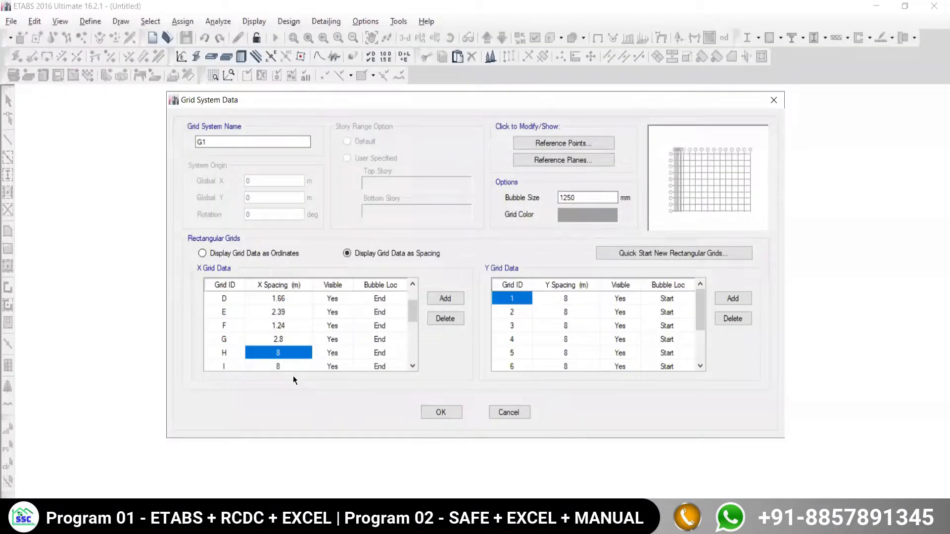
type("1.61")
key("Return")
type("1.")
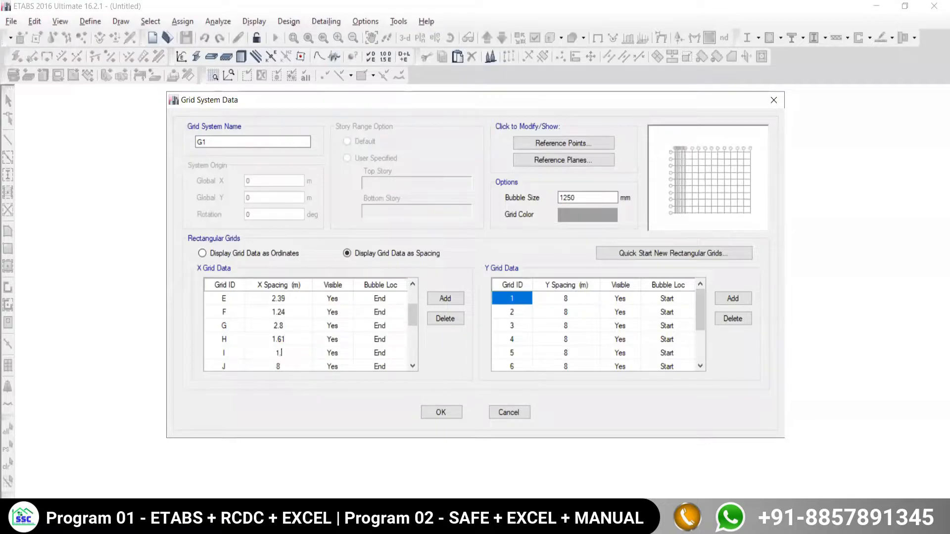
type("82")
key("Return")
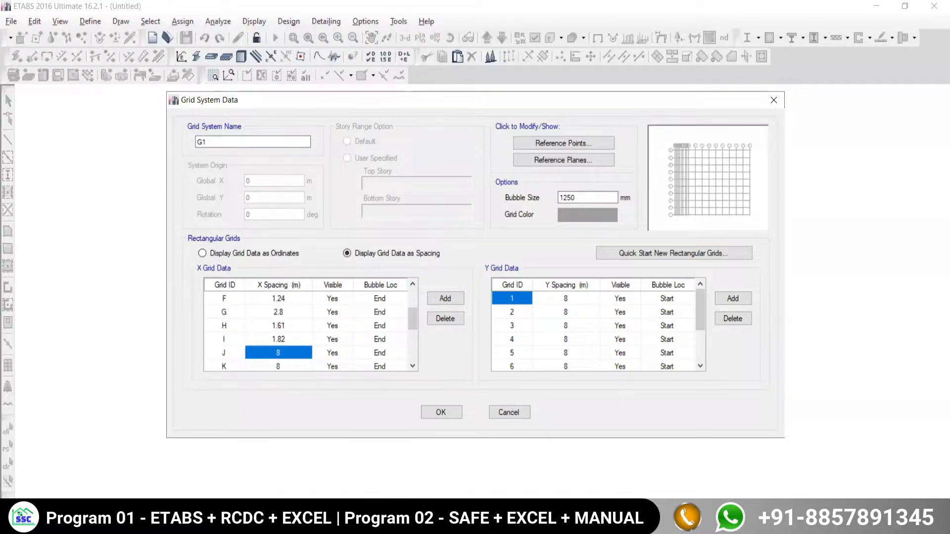
Set the X spacings of grids J and K to 1.82 and 1.61 m, as dimensioned on the AutoCAD plan.
key("alt+Tab")
scroll(470, 324, "down", 6)
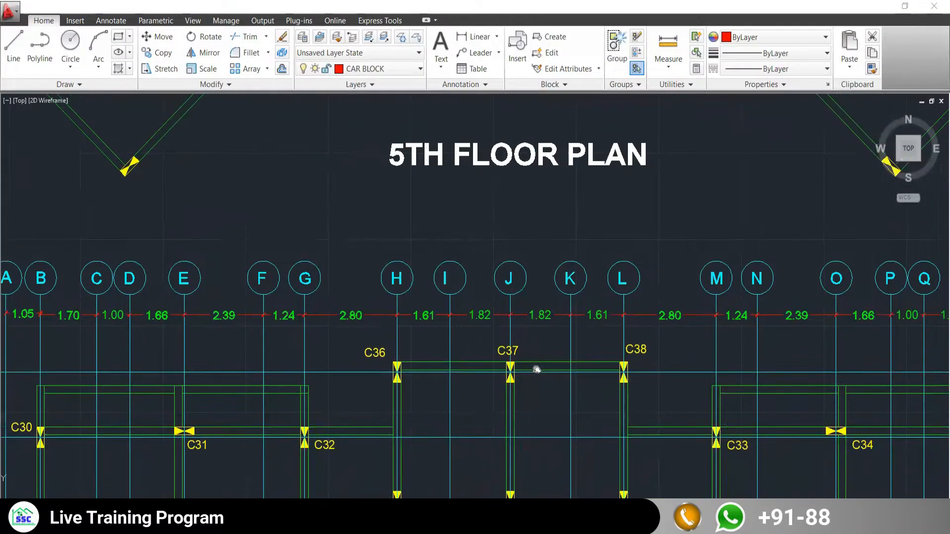
middle_click_drag(536, 367, 521, 381)
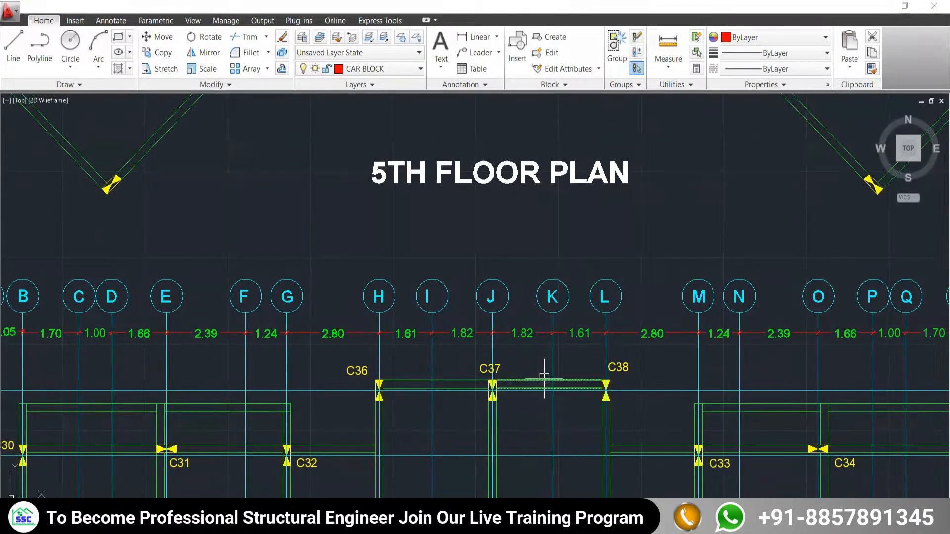
key("alt+Tab")
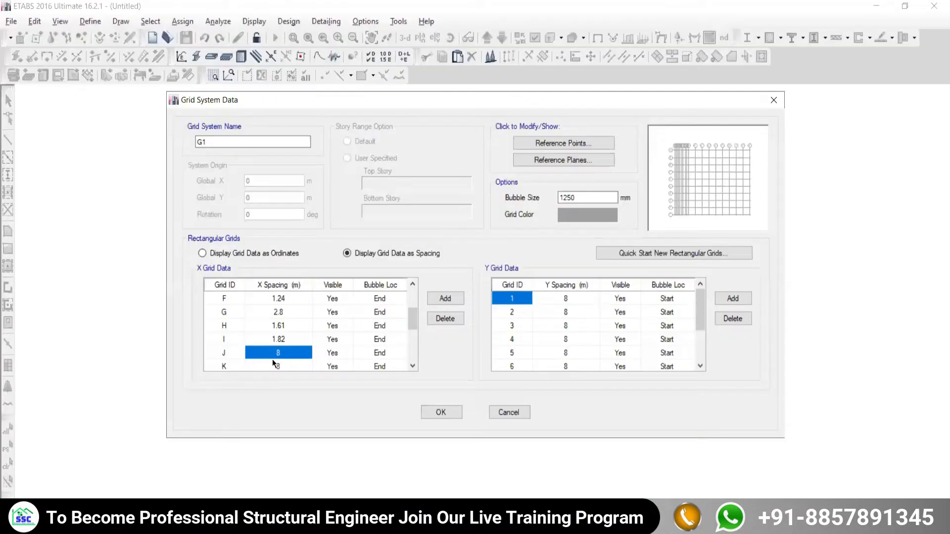
type("1.8")
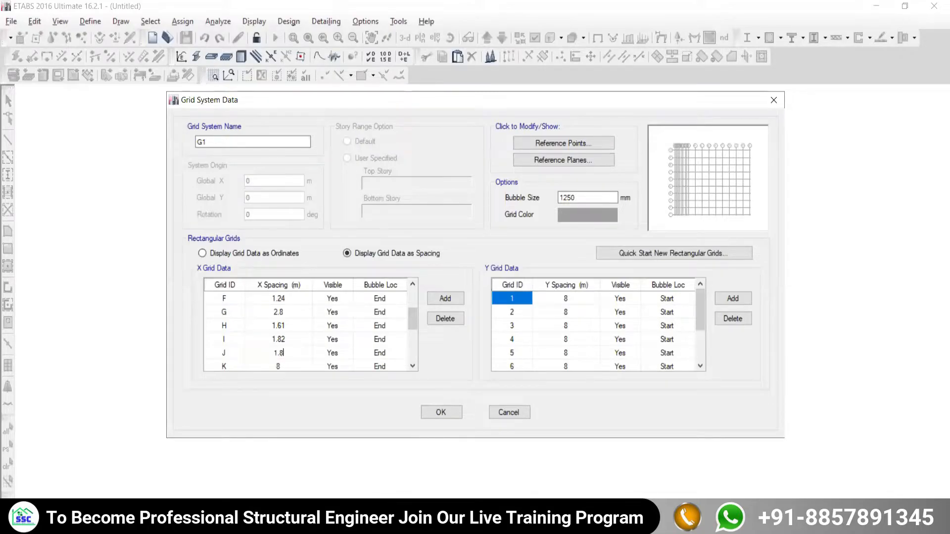
type("2")
key("Return")
type("1.61")
key("Return")
Check the dimensions beyond grid L on the AutoCAD plan and set the X spacings of grids L and M to 2.8 and 1.24 m.
key("alt+Tab")
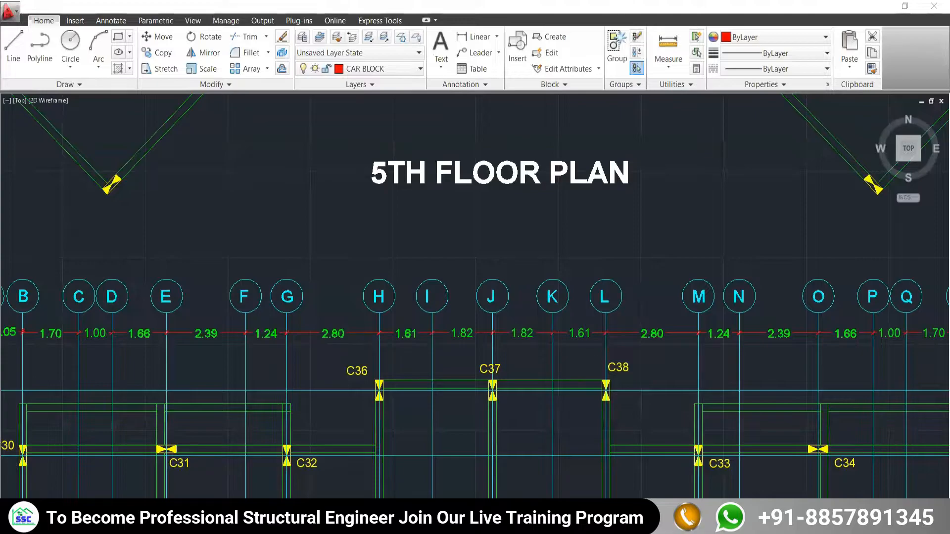
scroll(576, 360, "down", 3)
scroll(569, 346, "up", 4)
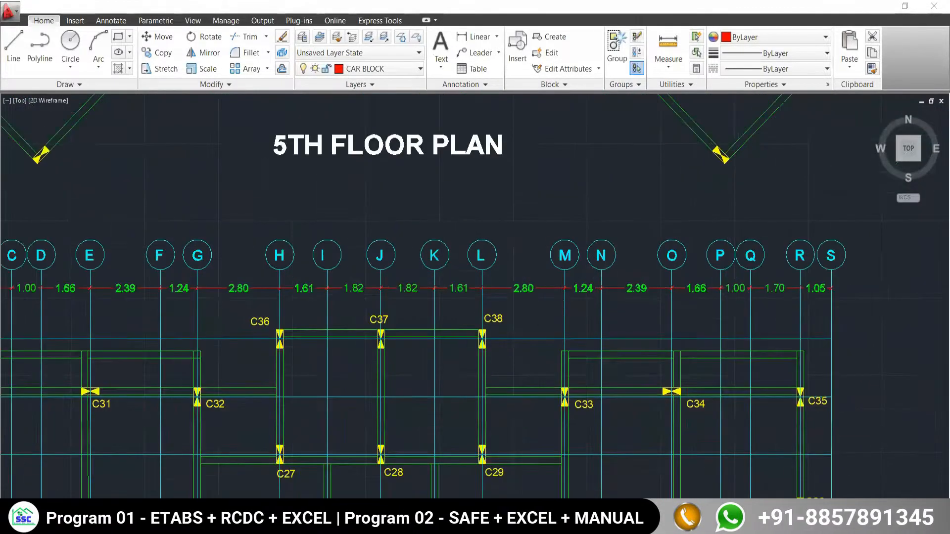
scroll(563, 320, "up", 2)
key("alt+Tab")
type("2.8")
key("Return")
type("1.24")
key("Return")
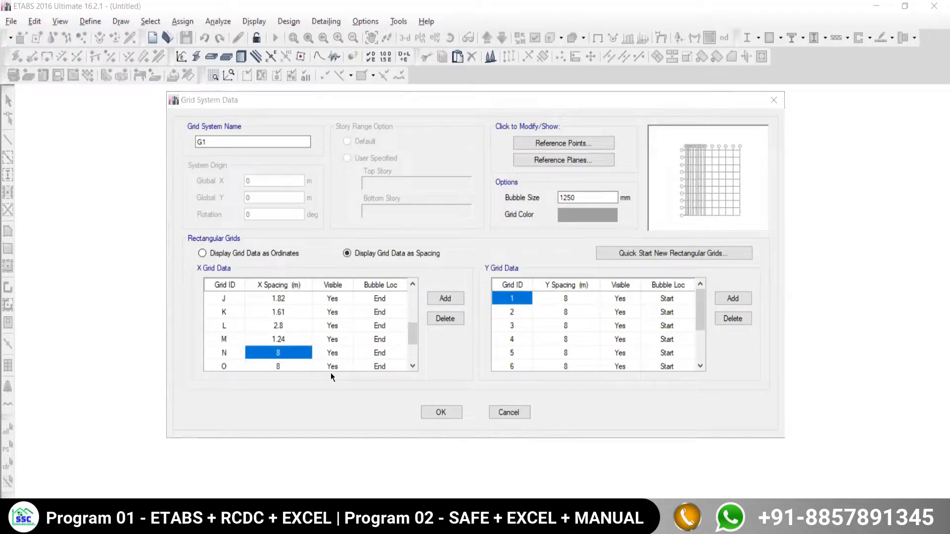
Read the dimensions from N onward in AutoCAD and set the X spacings of grids N and O to 2.39 and 1.36 m.
key("alt+Tab")
middle_click_drag(616, 327, 462, 292)
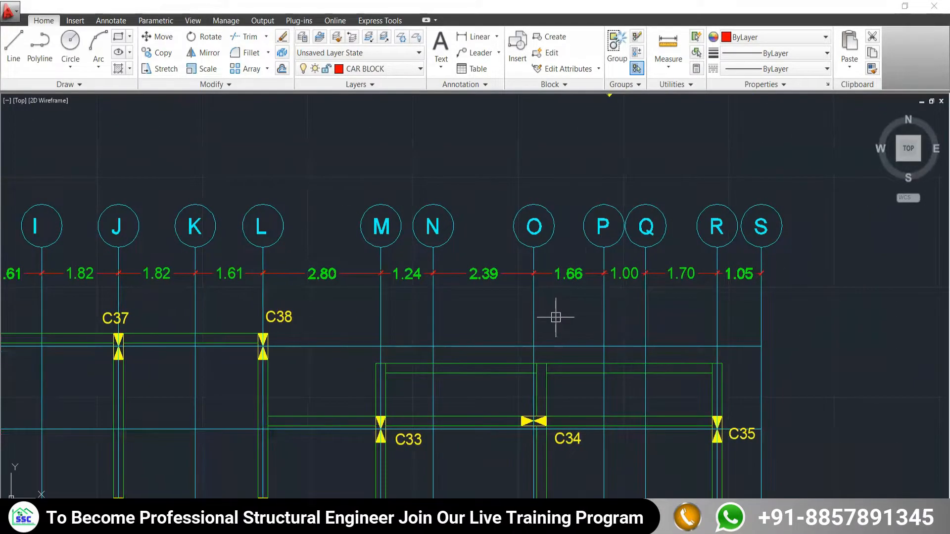
key("alt+Tab")
type("2.39")
key("Return")
type("1.")
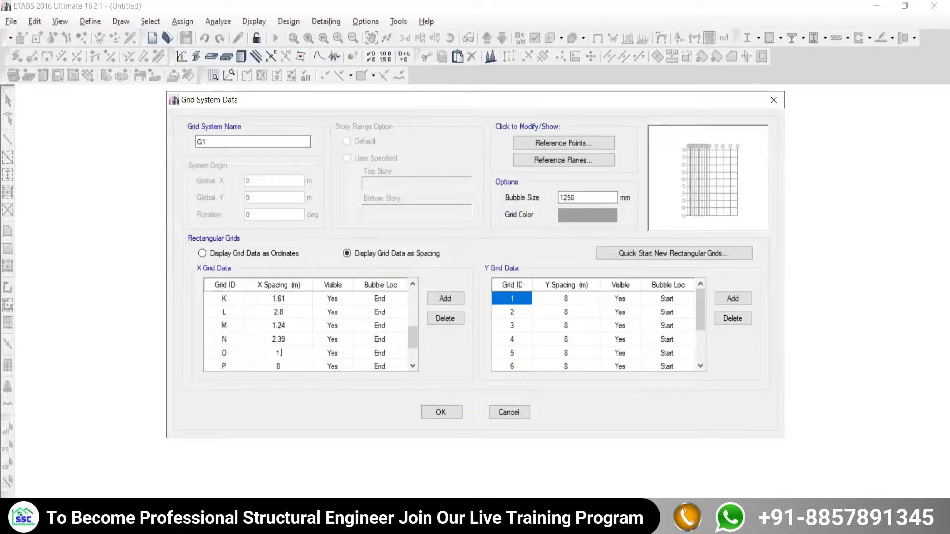
type("66")
key("Return")
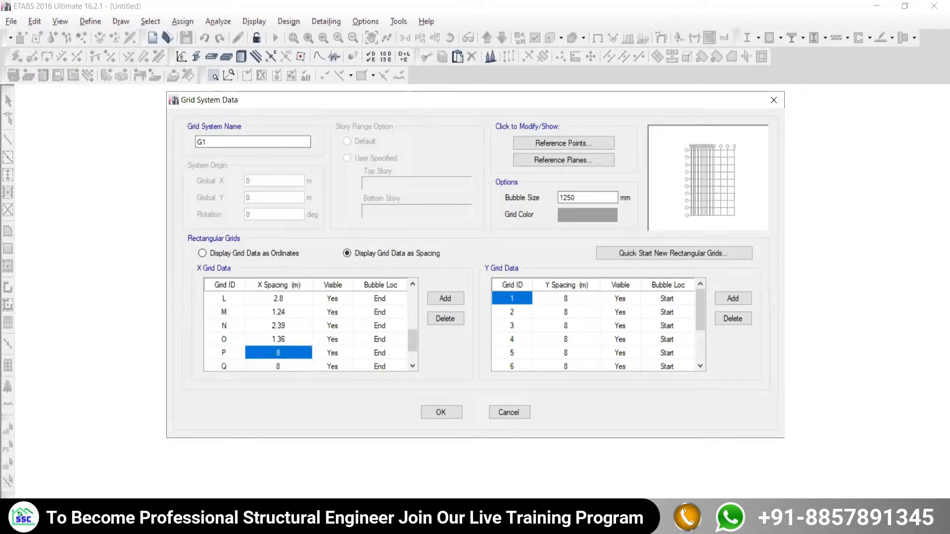
Recheck the dimension between O and P on the AutoCAD plan and correct the X spacing of grid O to 1.66 m.
key("alt+Tab")
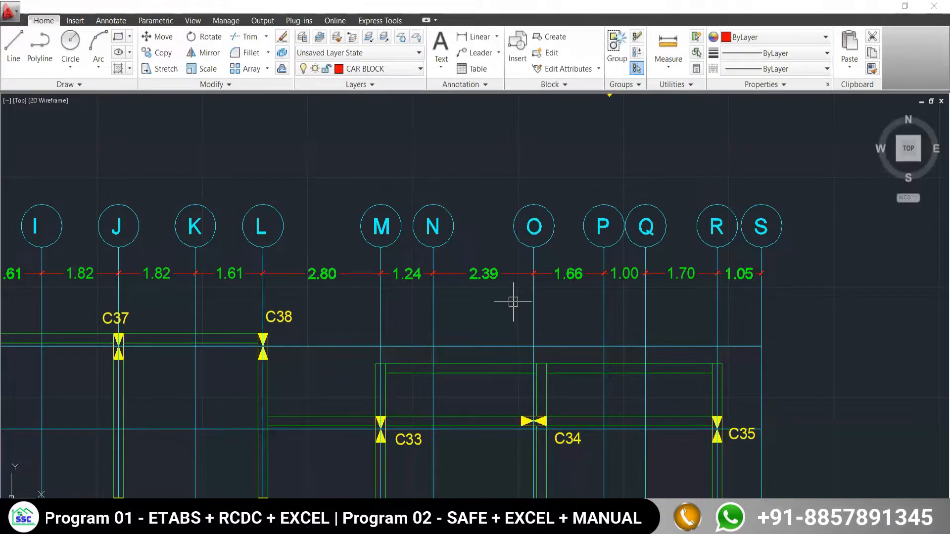
key("alt+Tab")
key("alt+Tab")
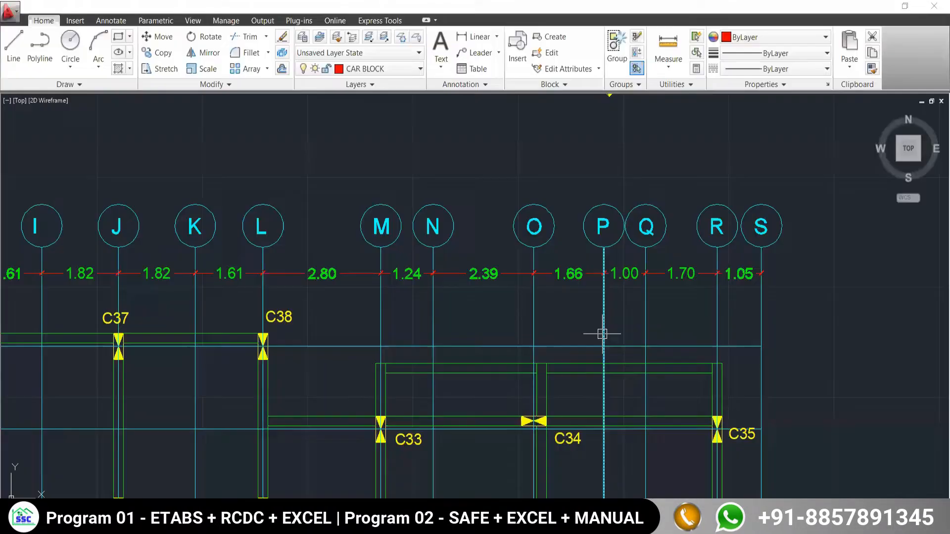
key("alt+Tab")
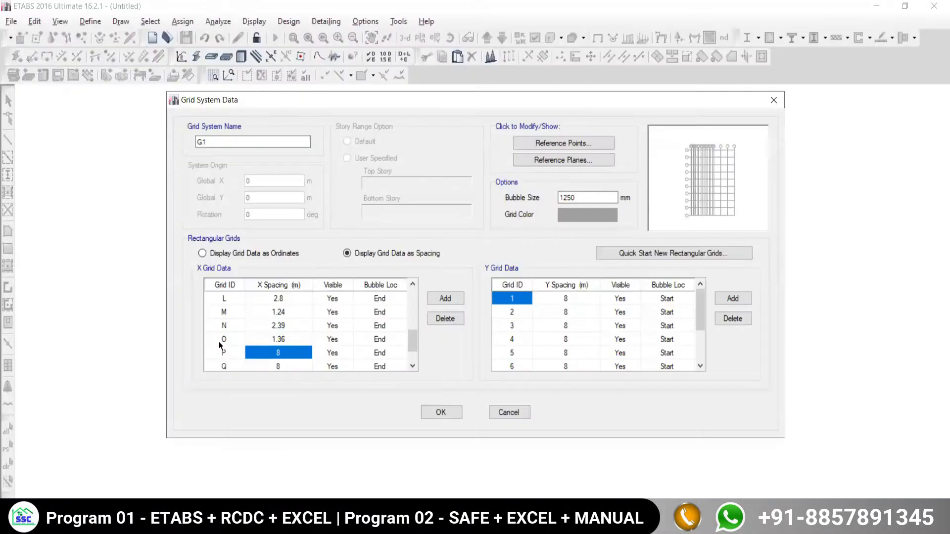
left_click(272, 335)
type("1.7")
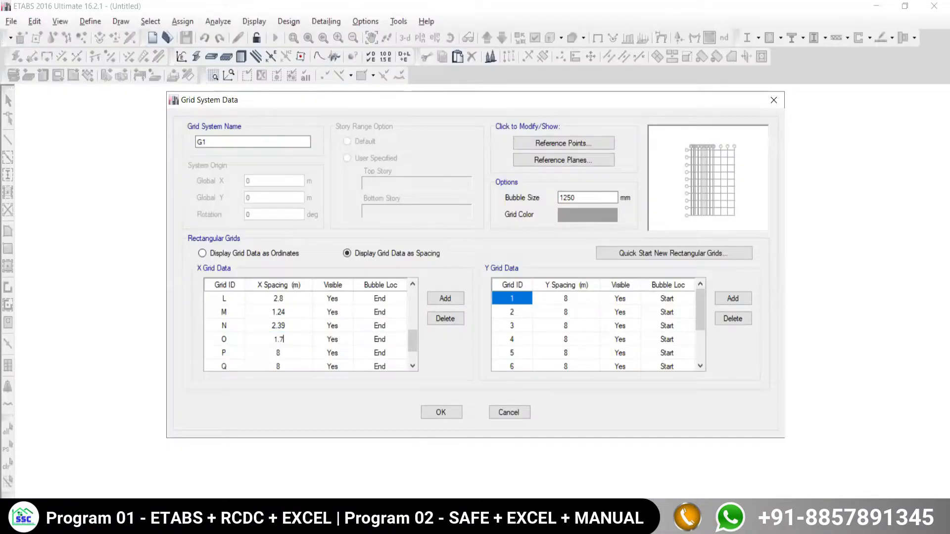
type("66")
key("Return")
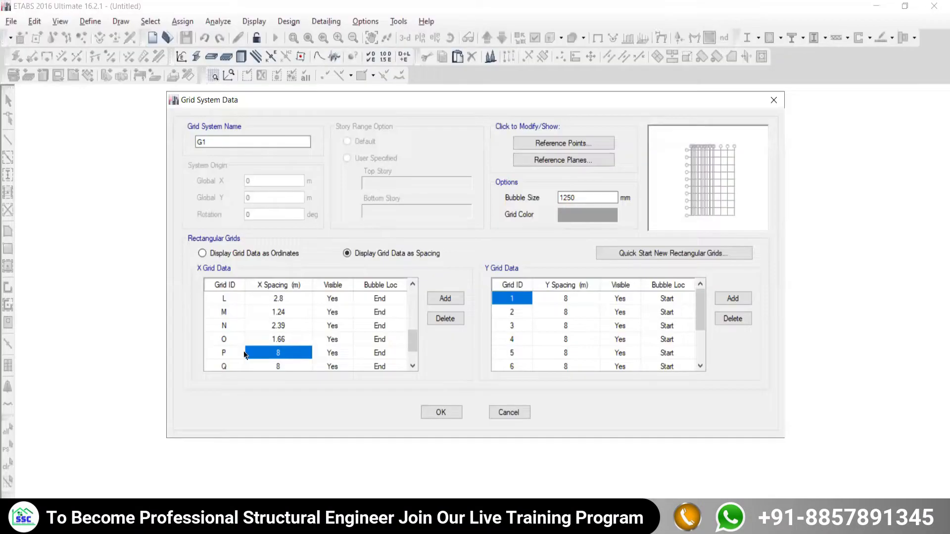
Set the X spacings of grids P, Q and R to 1, 1.7 and 1.05 m.
type("1")
key("Return")
type("1.7")
key("Return")
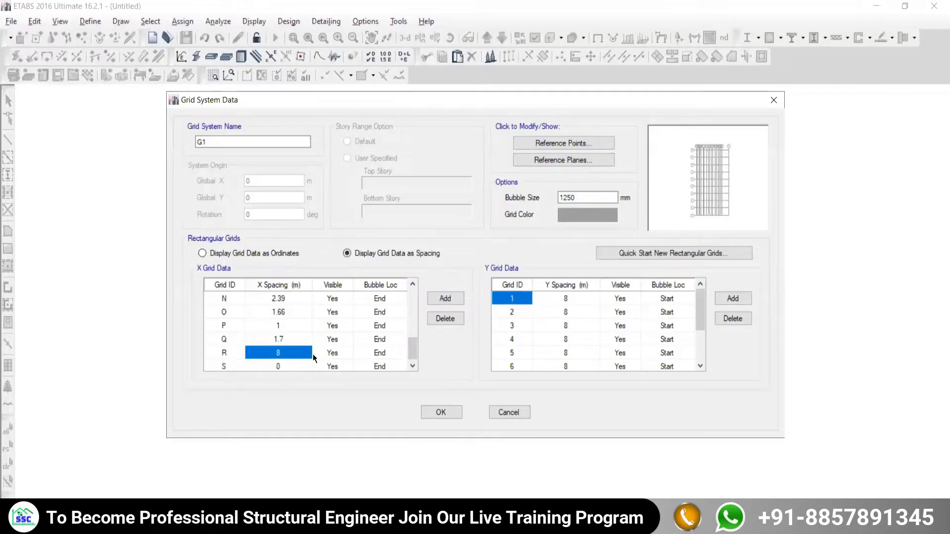
type("1.05")
key("Return")
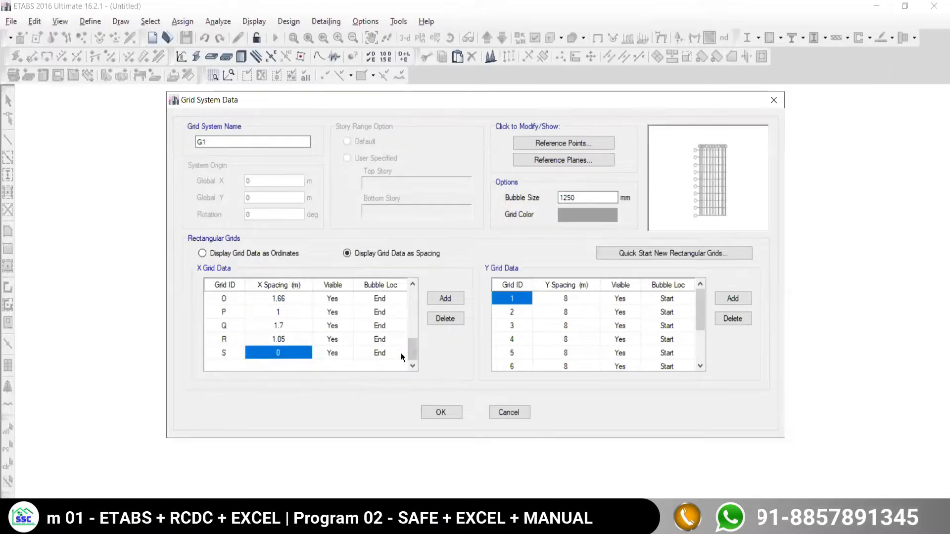
left_click_drag(413, 348, 414, 290)
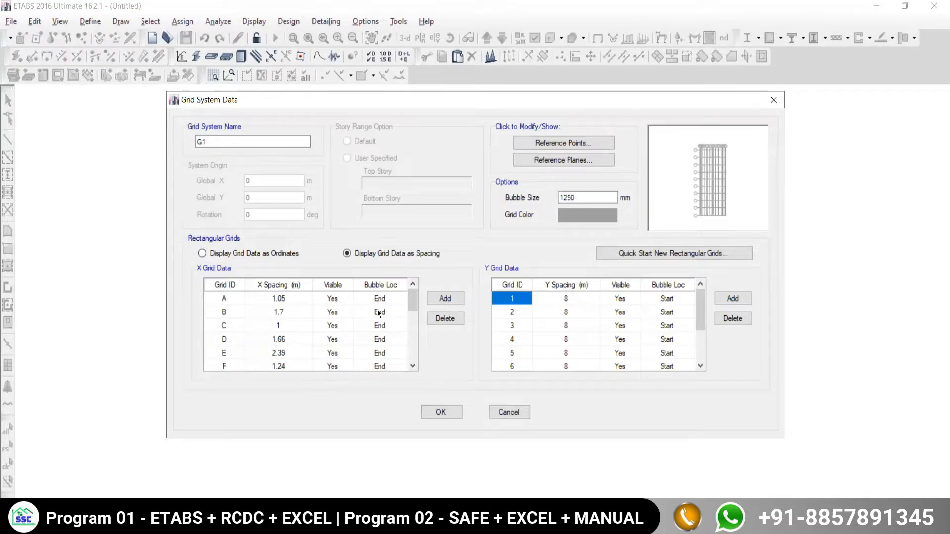
Find the dimension between 01 and 02 on the typical floor plan in AutoCAD and set the Y spacing of grid 1 to 3.57 m.
left_click(563, 300)
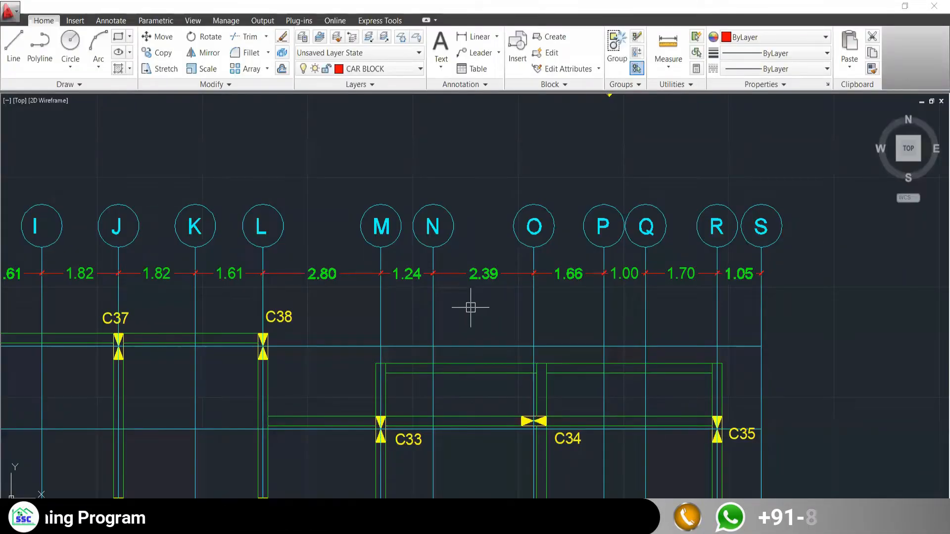
scroll(468, 307, "down", 5)
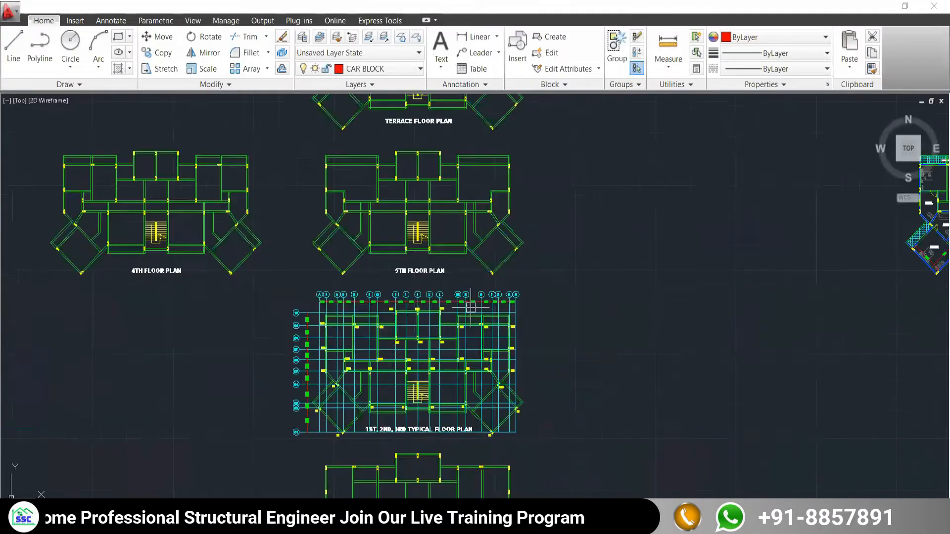
scroll(405, 255, "up", 8)
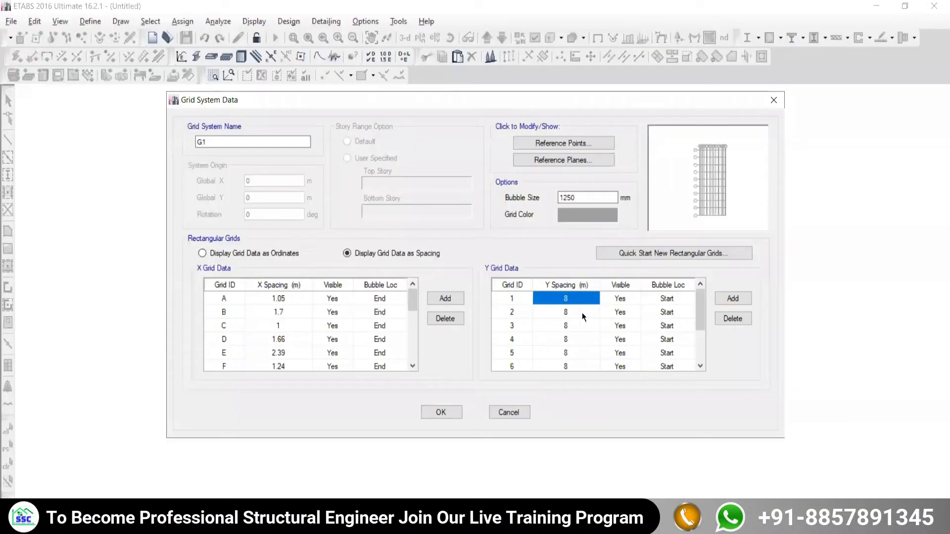
type("1")
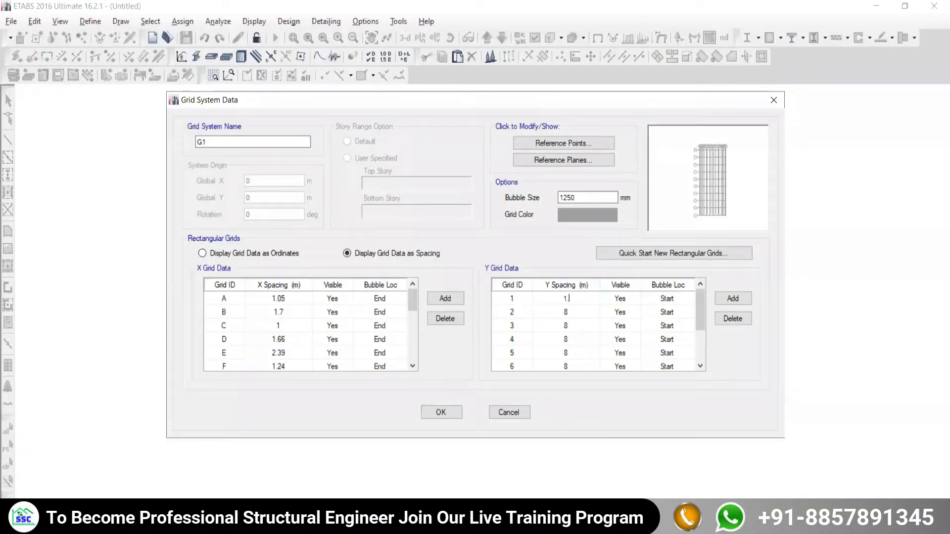
type("3.57")
left_click(581, 313)
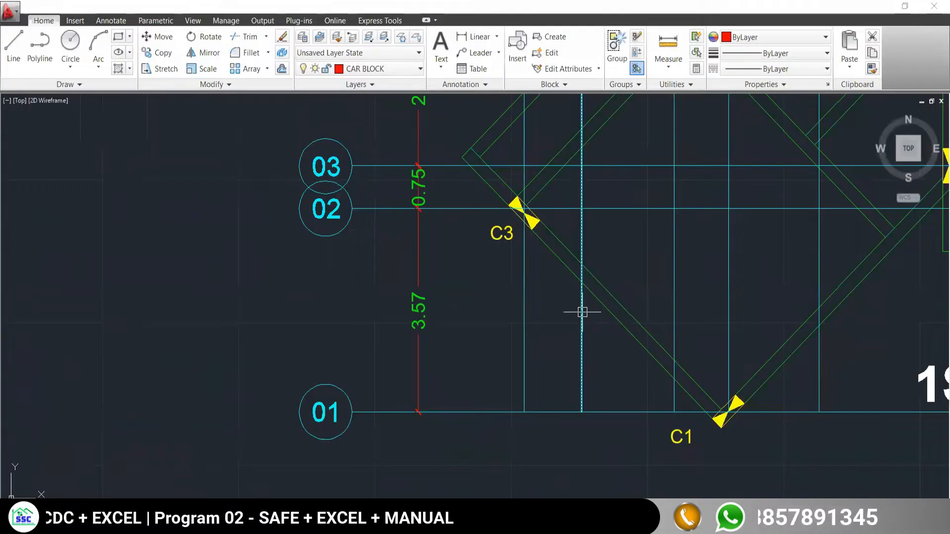
Set the Y spacings of grids 2 and 3 to 0.75 and 2.79 m, following the AutoCAD plan's vertical dimensions.
middle_click_drag(416, 250, 417, 373)
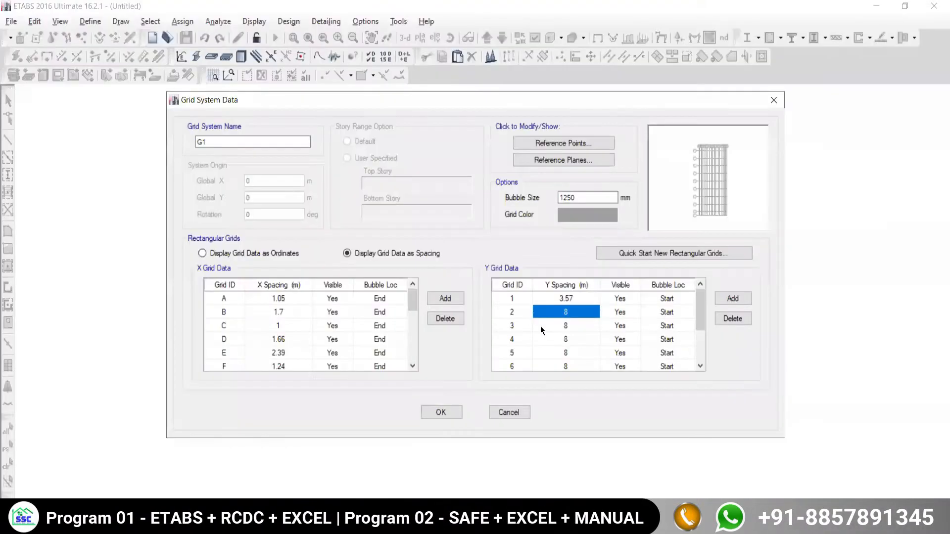
type("0.75")
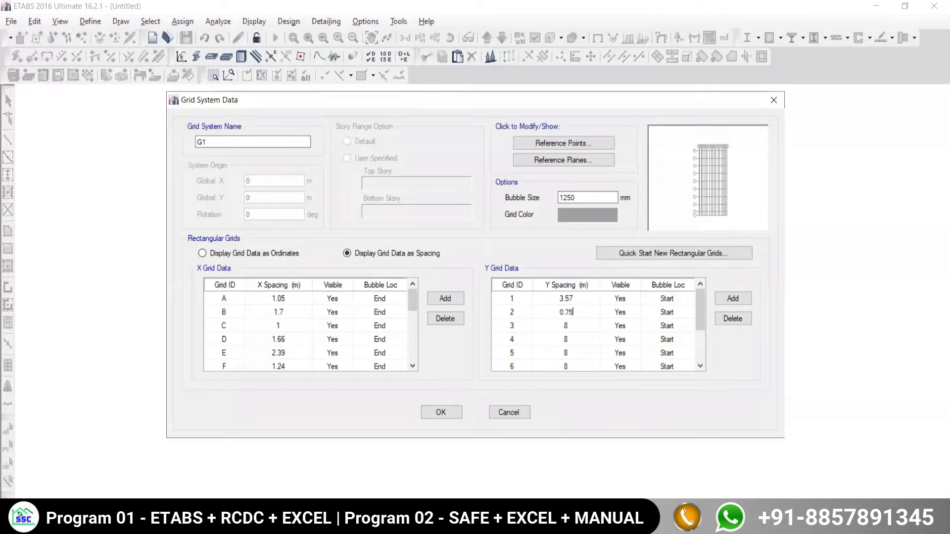
left_click(544, 326)
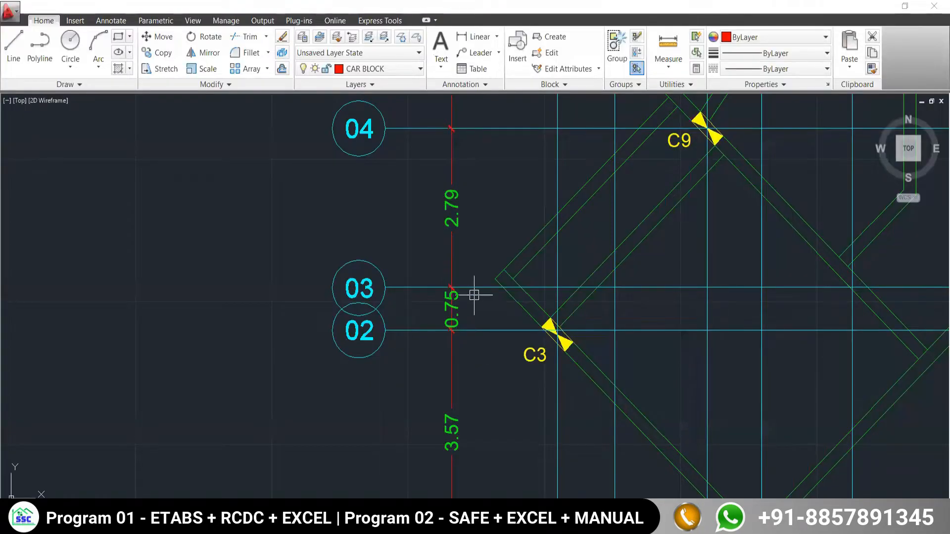
middle_click_drag(468, 260, 470, 328)
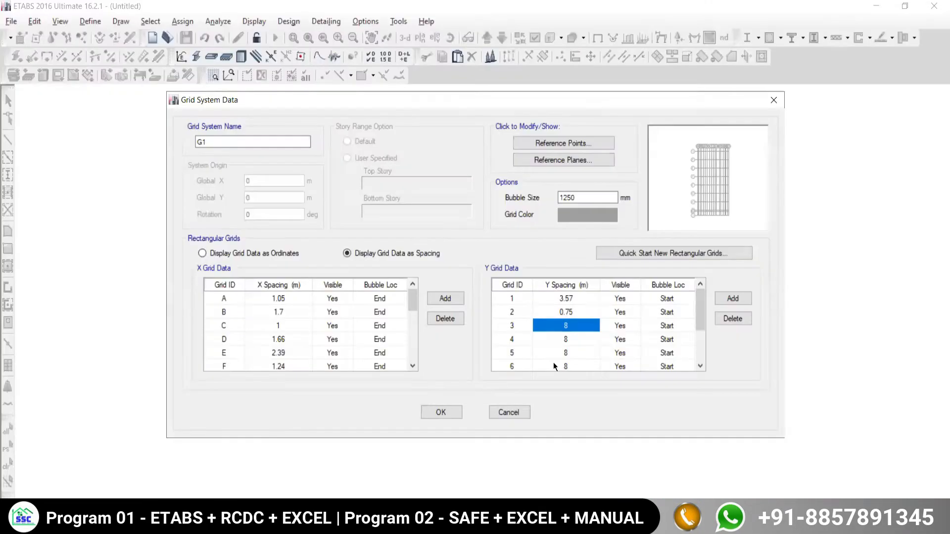
type("2.79")
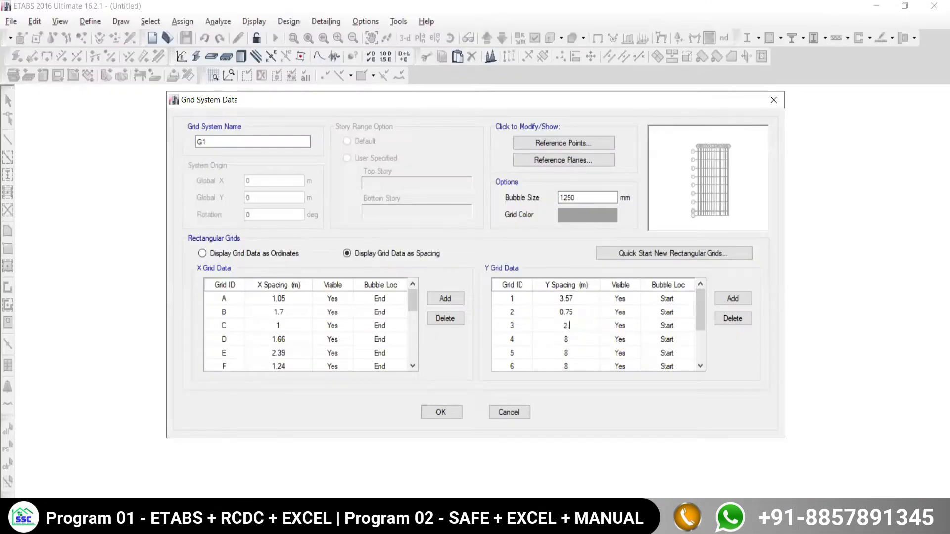
key("Return")
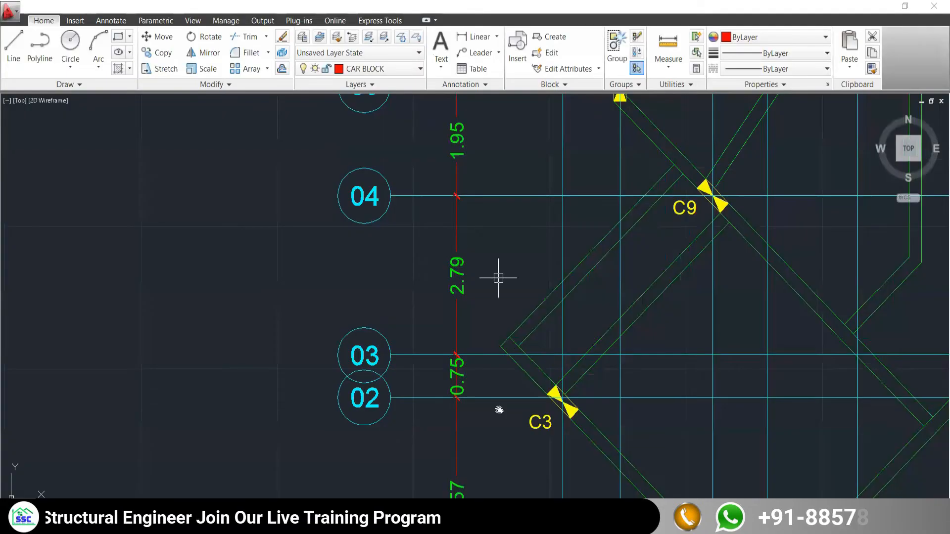
Read the dimension between 04 and 05 on the AutoCAD plan and set the Y spacing of grid 4 to 1.95 m.
middle_click_drag(498, 272, 499, 415)
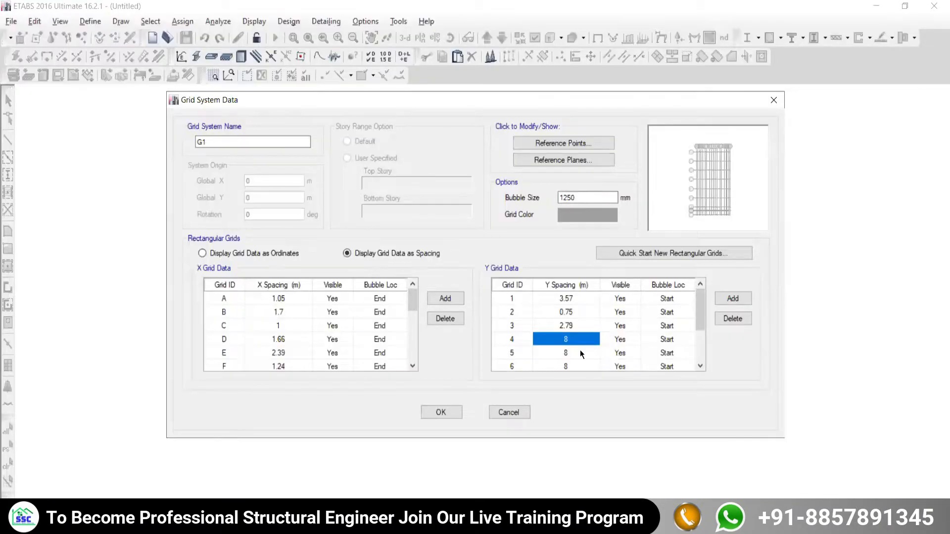
type("1")
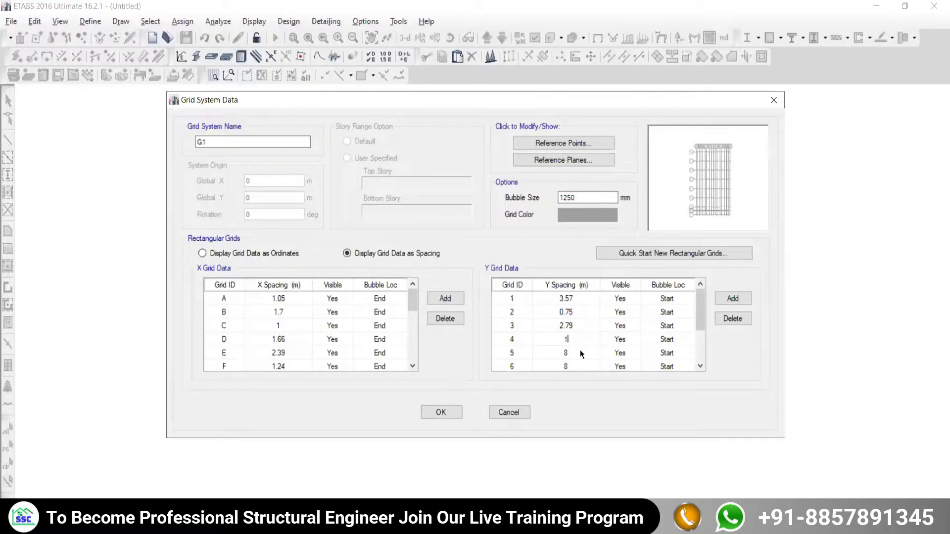
type(".66")
key("Return")
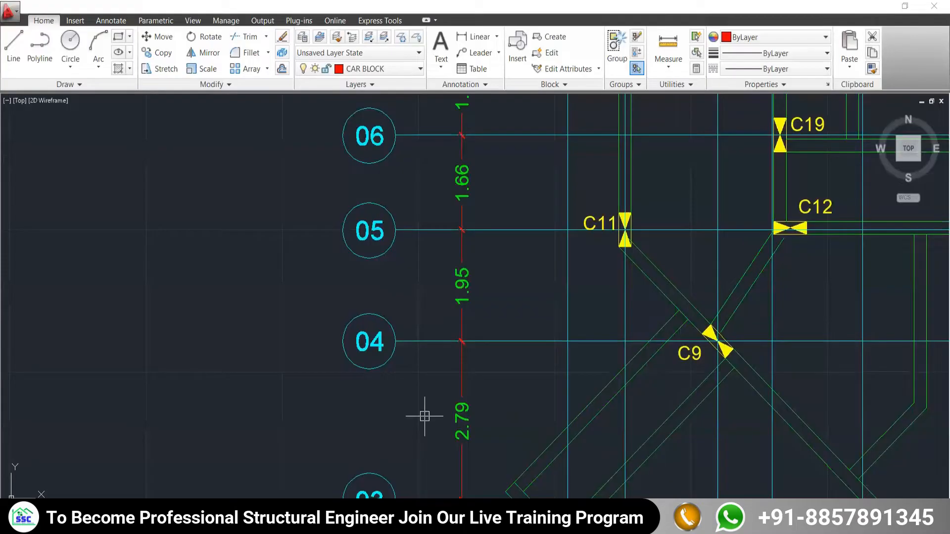
Set the Y spacings of grids 5 and 6 to 1.66 and 1.57 m, following the AutoCAD plan's vertical dimensions.
middle_click_drag(456, 224, 456, 350)
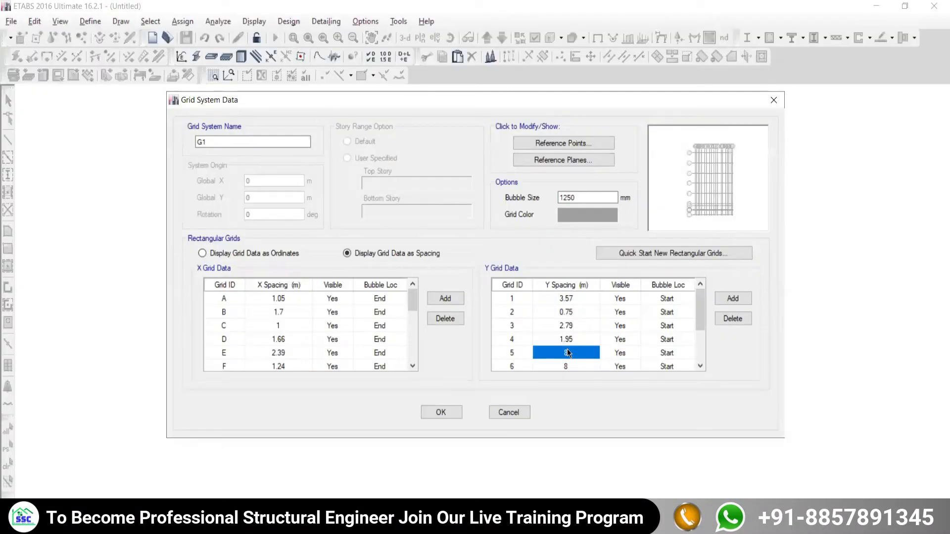
type("1")
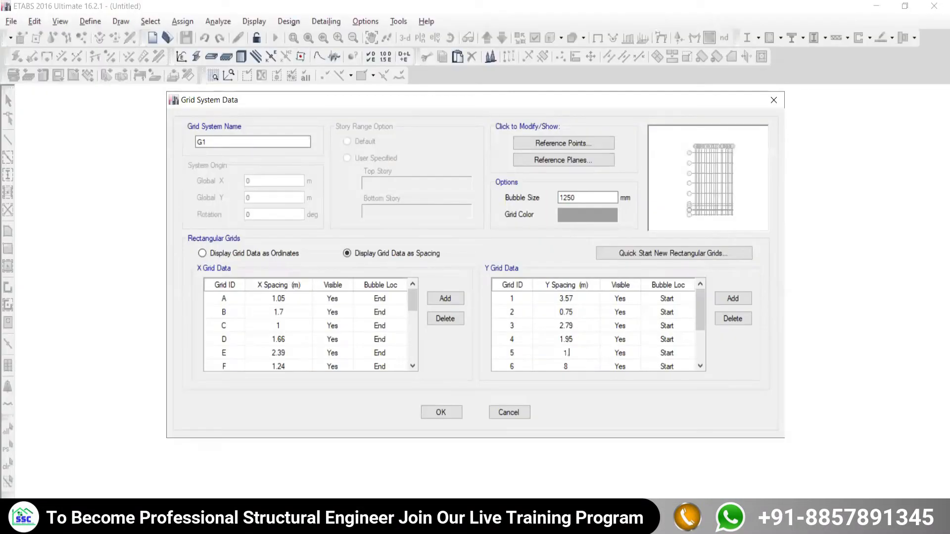
type(".66")
key("Return")
type("1.5")
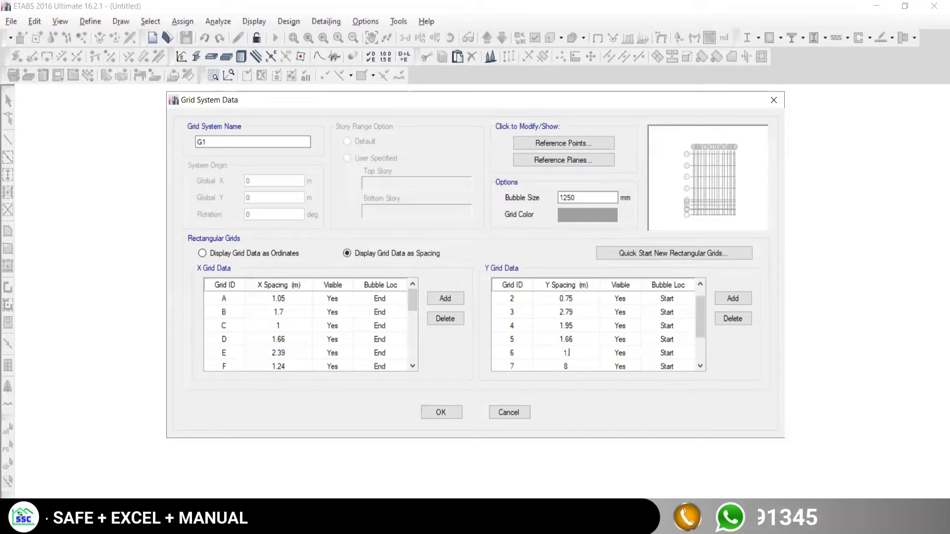
type("7")
key("Return")
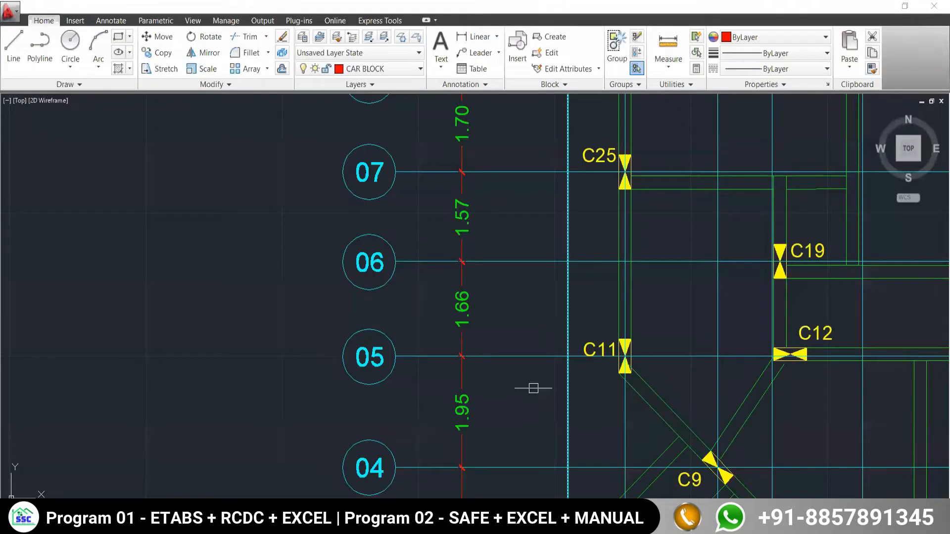
Read the dimensions between 07 and 09 on the AutoCAD plan and set the Y spacings of grids 7 and 8 to 1.7 and 1.86 m.
middle_click_drag(482, 293, 508, 503)
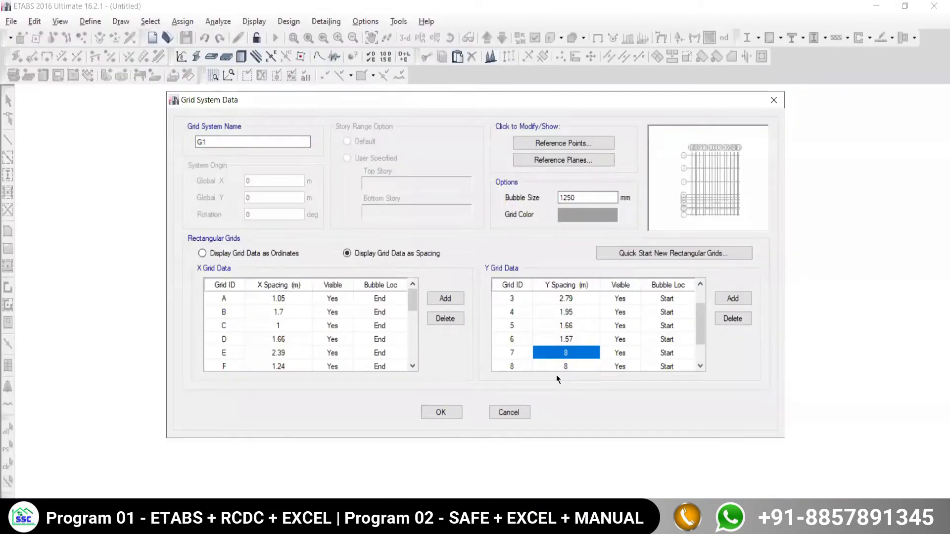
type("1.7")
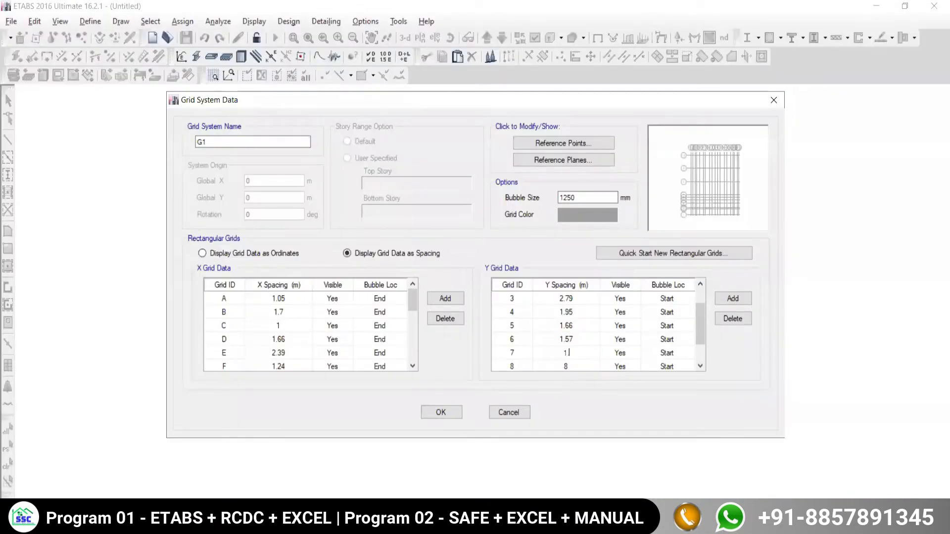
key("Return")
type("1.86")
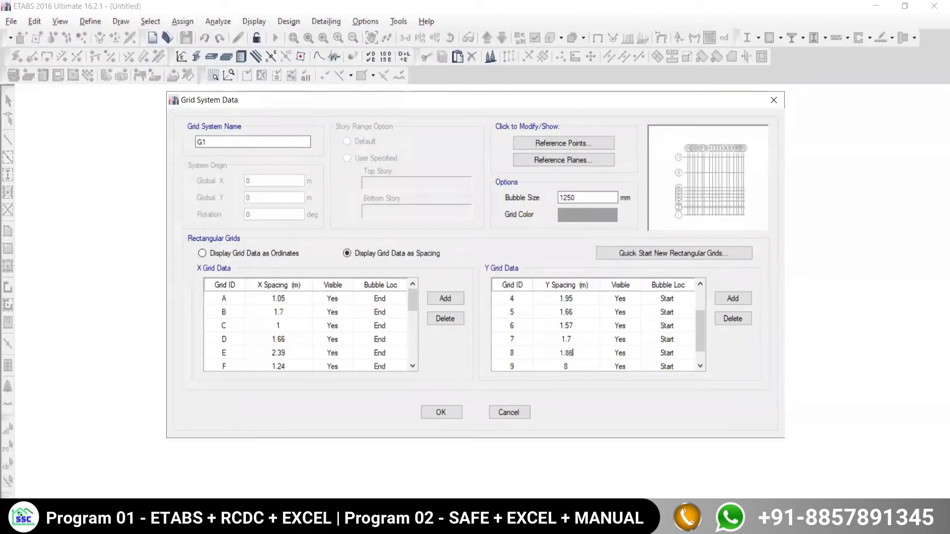
key("Return")
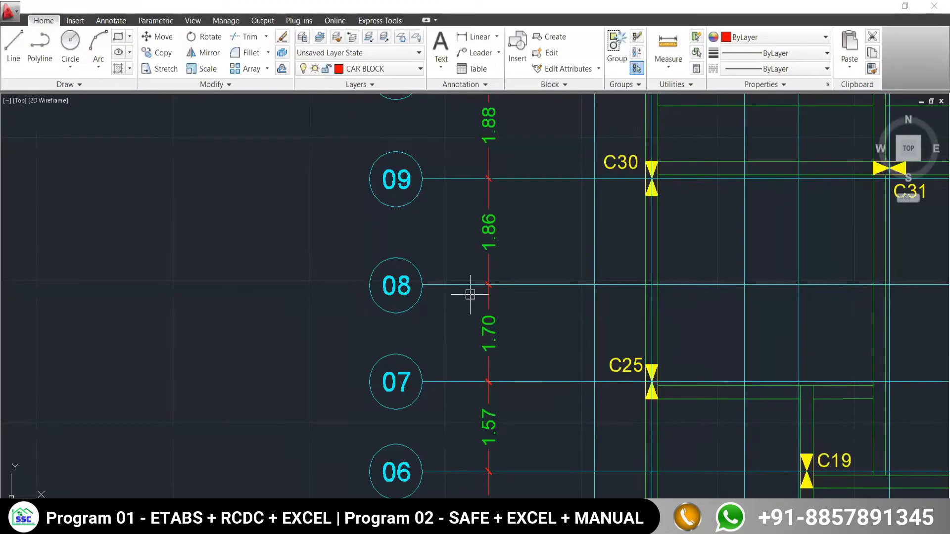
Read the dimension between 09 and 10 on the AutoCAD plan and set the Y spacing of grid 9 to 1.88 m.
middle_click_drag(509, 443, 509, 470)
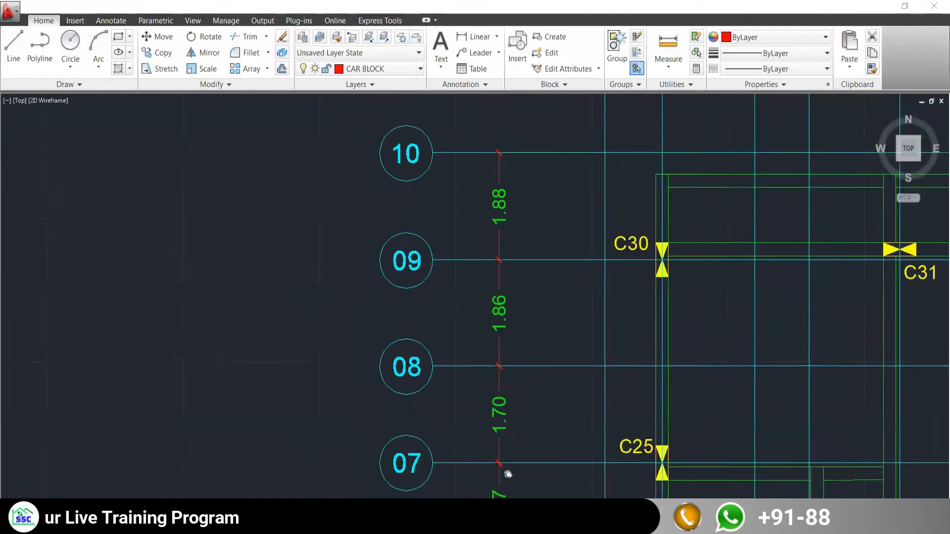
middle_click_drag(478, 208, 503, 377)
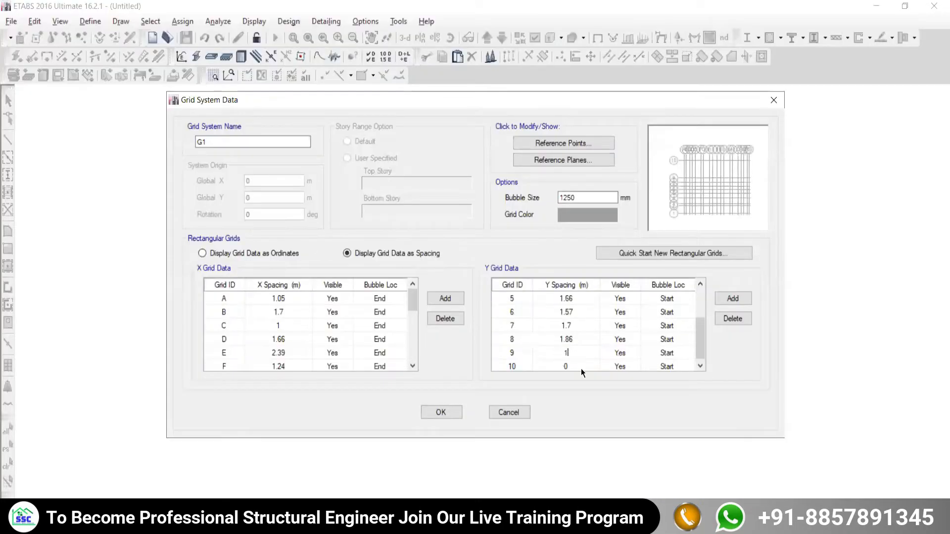
type("1.88")
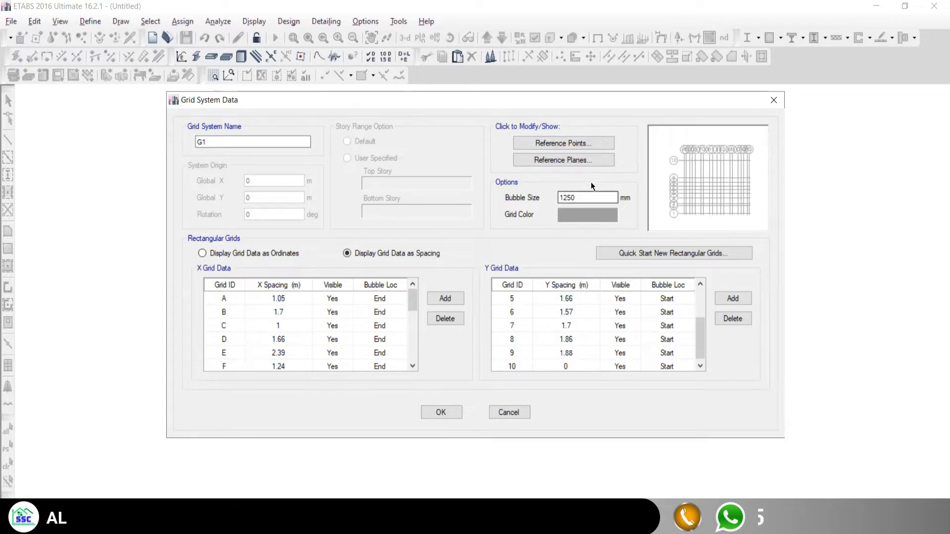
Set the grid bubble size to 1000 mm and the grid color to a darker grey (RGB 115, 115, 115), and accept the grid data.
double_click(584, 198)
type("1000")
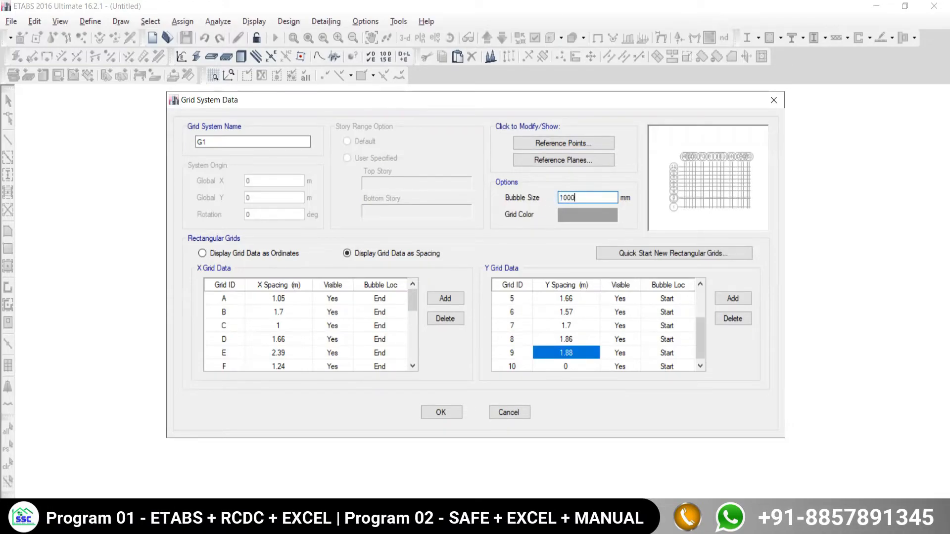
left_click(578, 218)
left_click(602, 195)
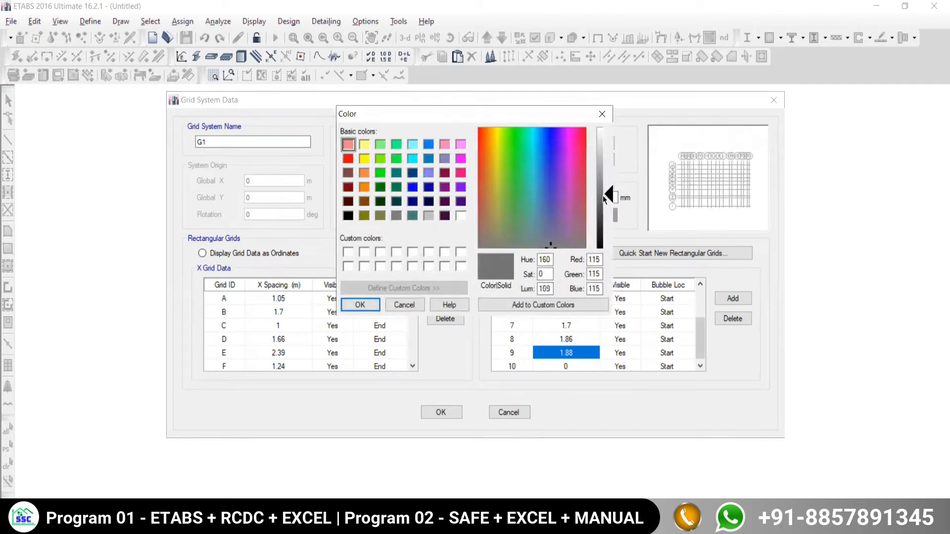
left_click(360, 305)
left_click(440, 412)
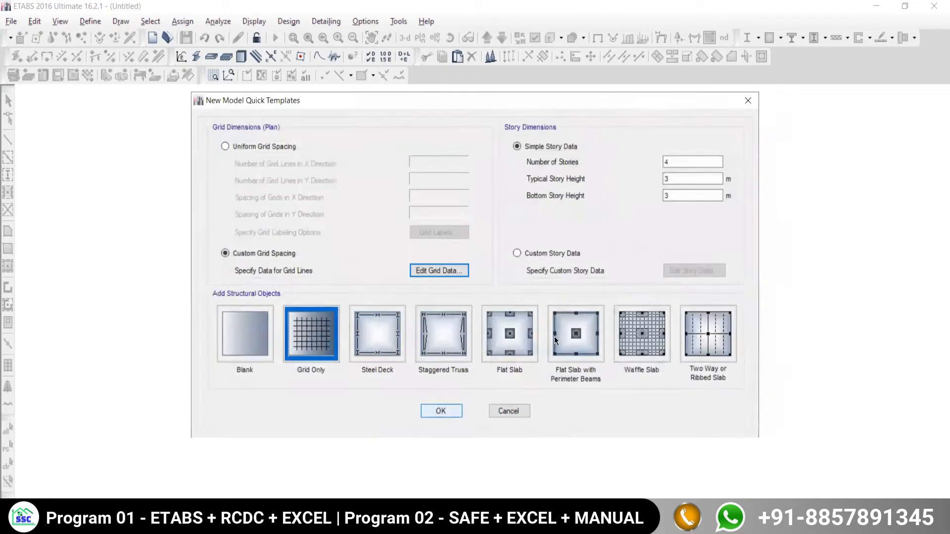